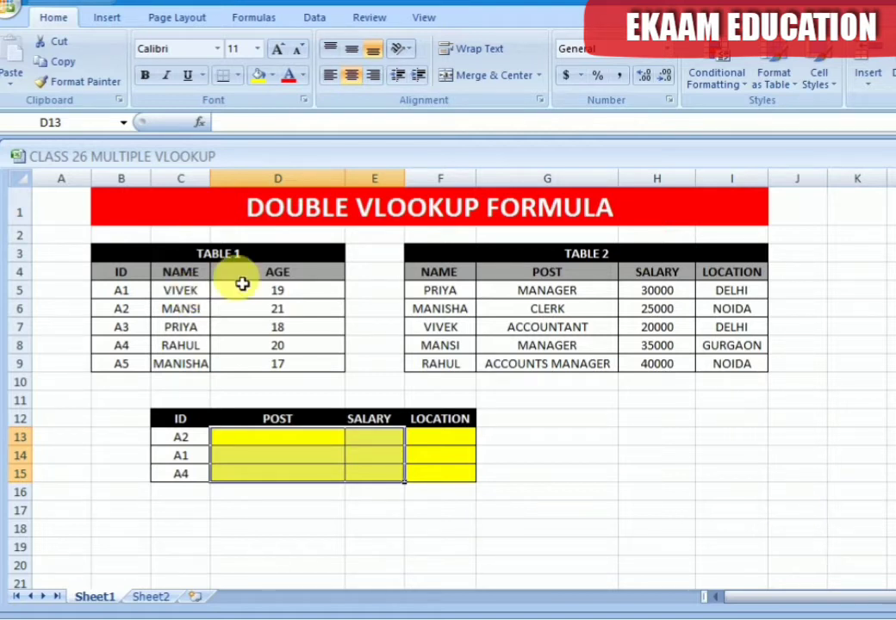
- Start a nested VLOOKUP(VLOOKUP( formula in the POST cell D13 for ID A2
left_click(544, 476)
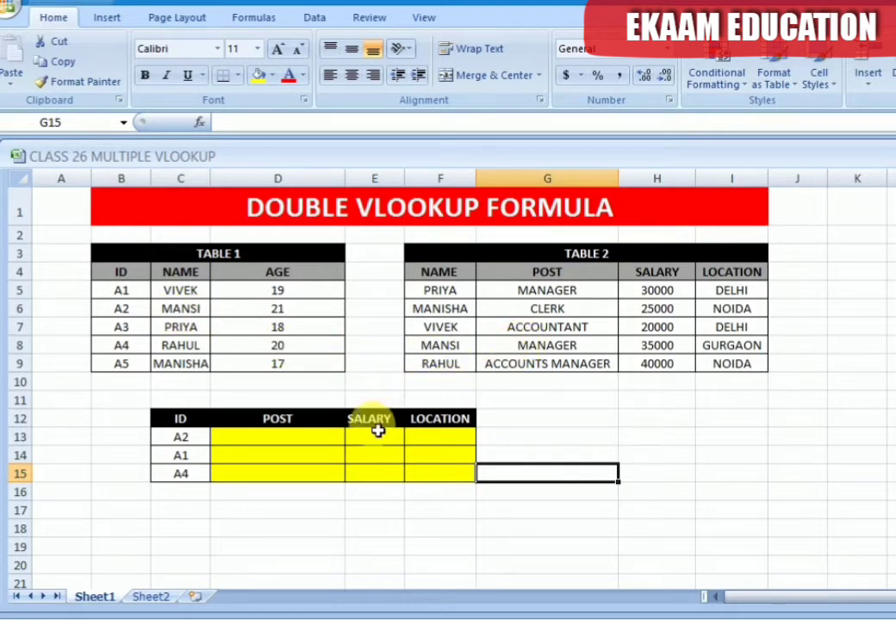
left_click(341, 443)
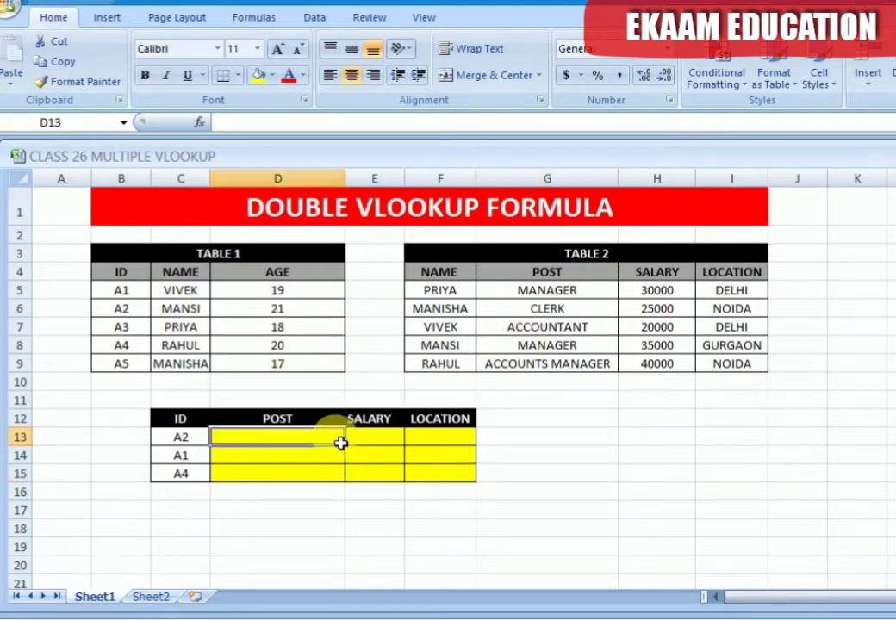
type("=vl")
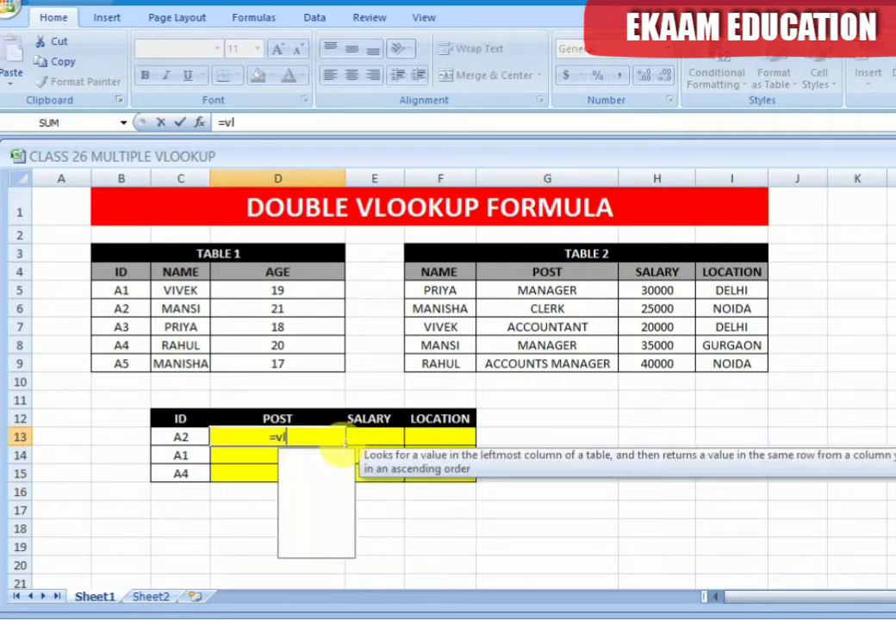
type("oo")
double_click(329, 454)
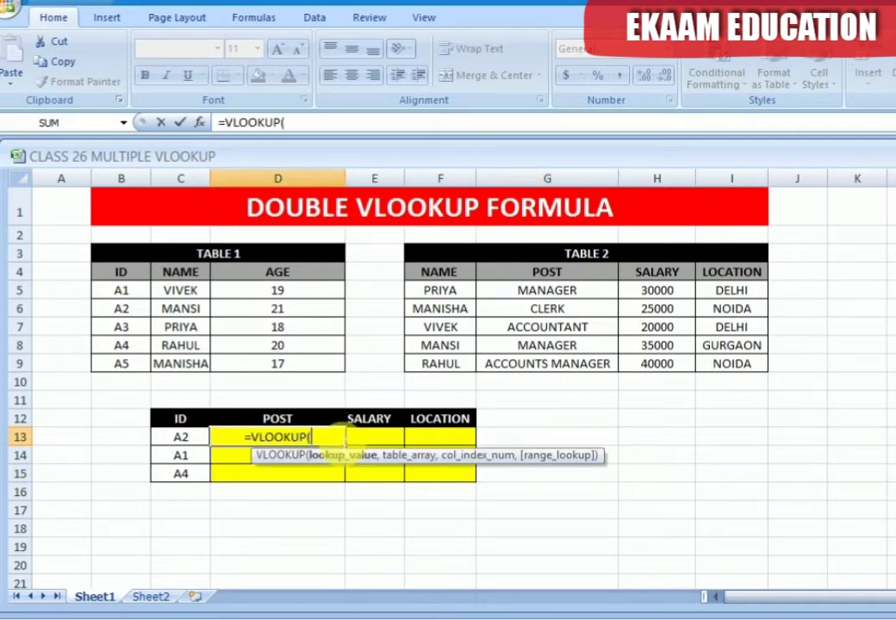
type("v")
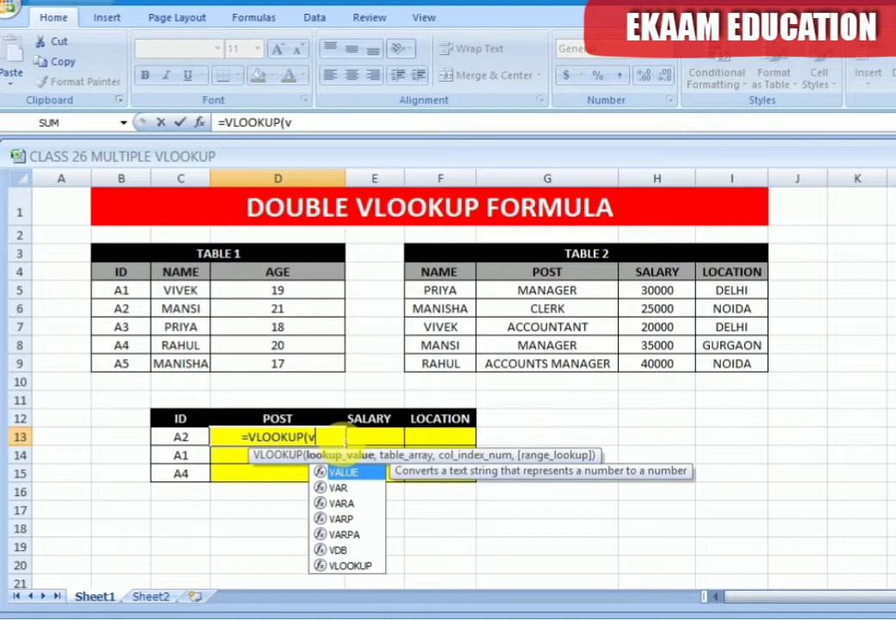
type("loo")
key("Tab")
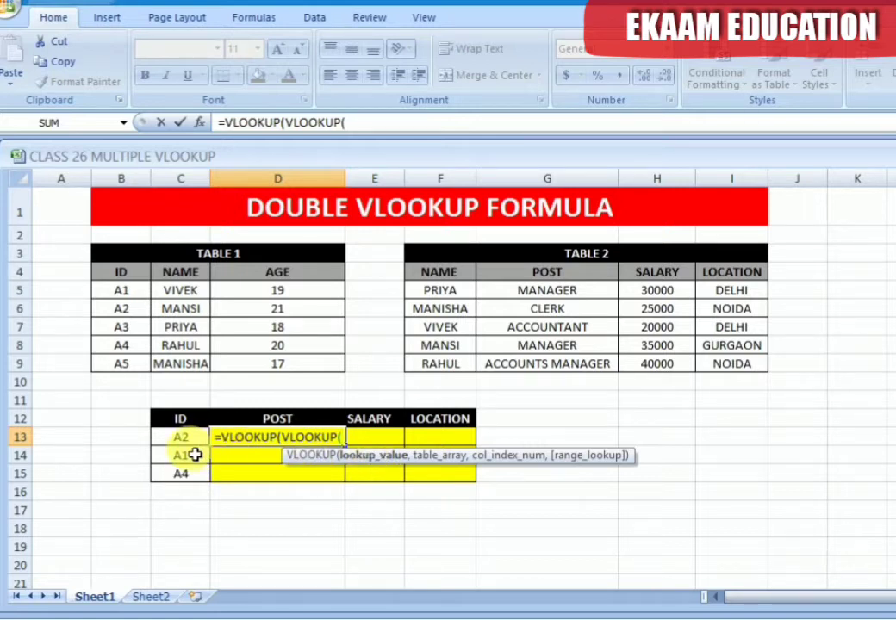
- Make the inner lookup find C13's name in $B$4:$D$9, column 2, exact match
left_click(189, 442)
type(",")
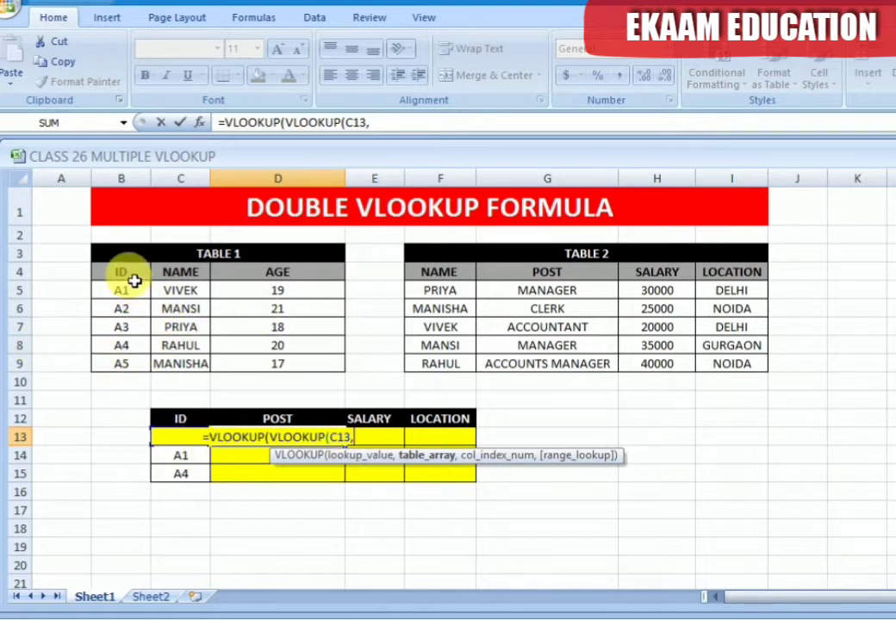
left_click(135, 277)
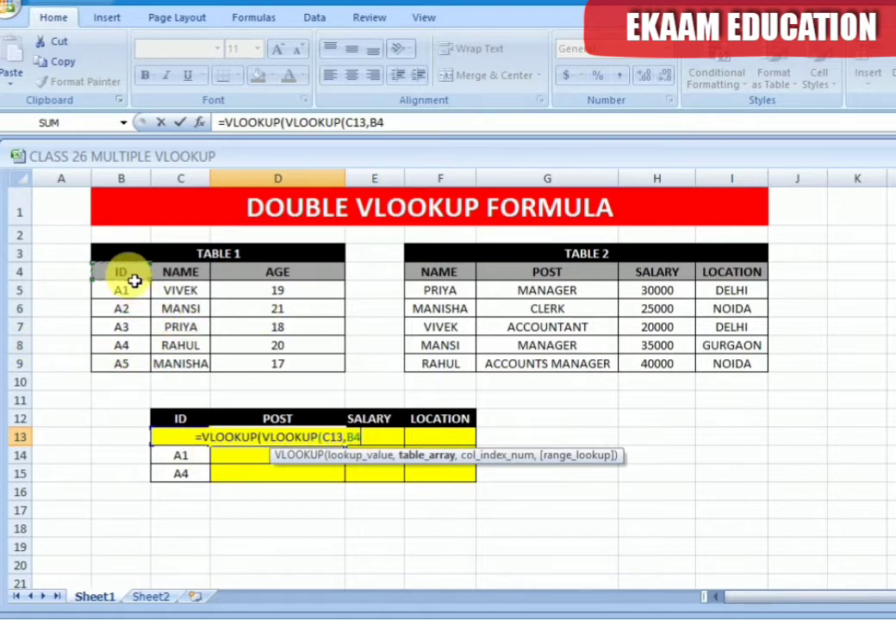
left_click(317, 369, "shift")
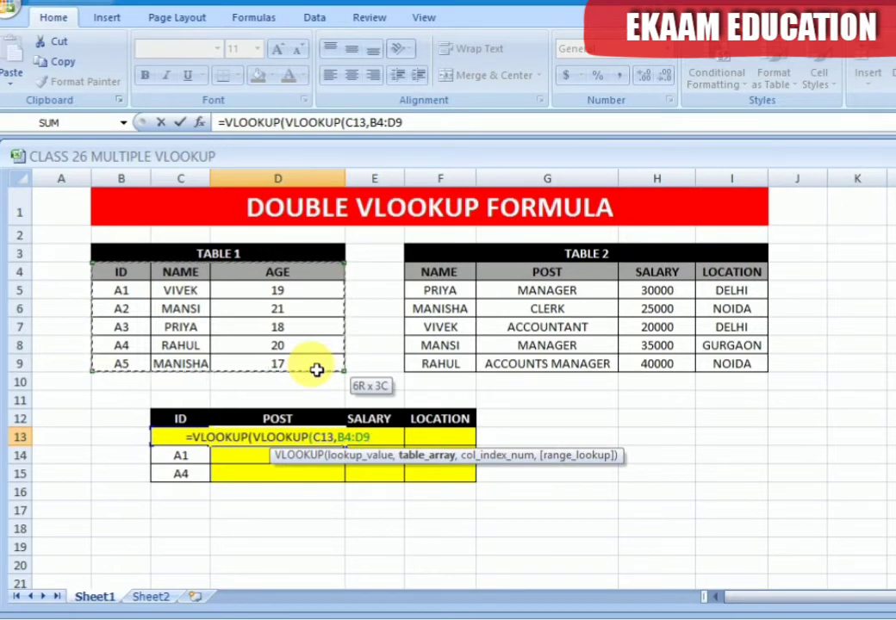
key("F4")
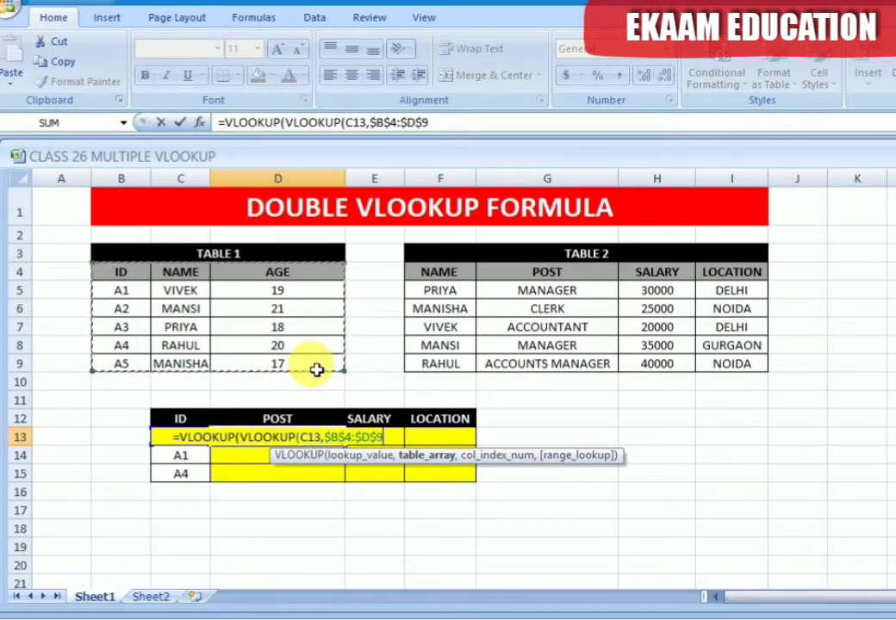
type(",")
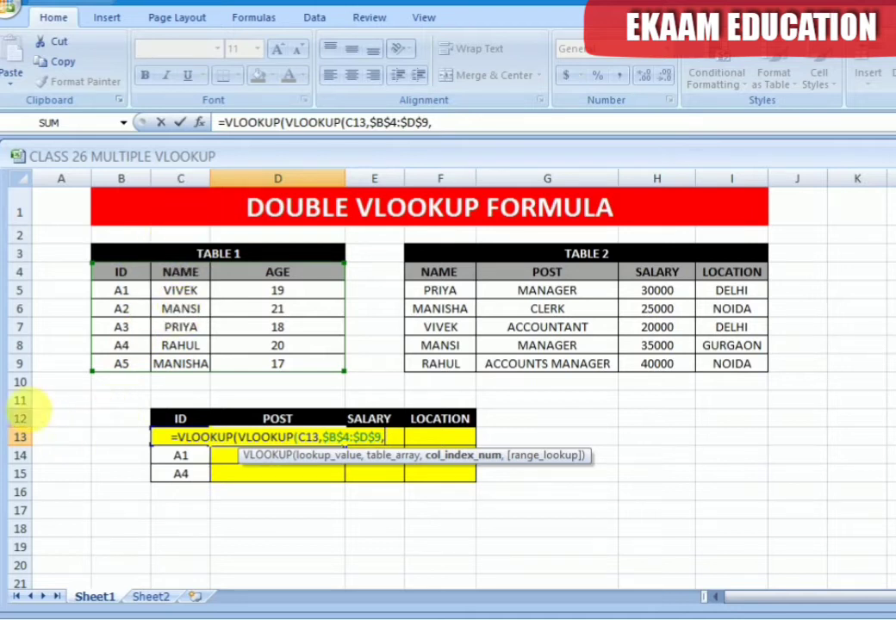
type("2")
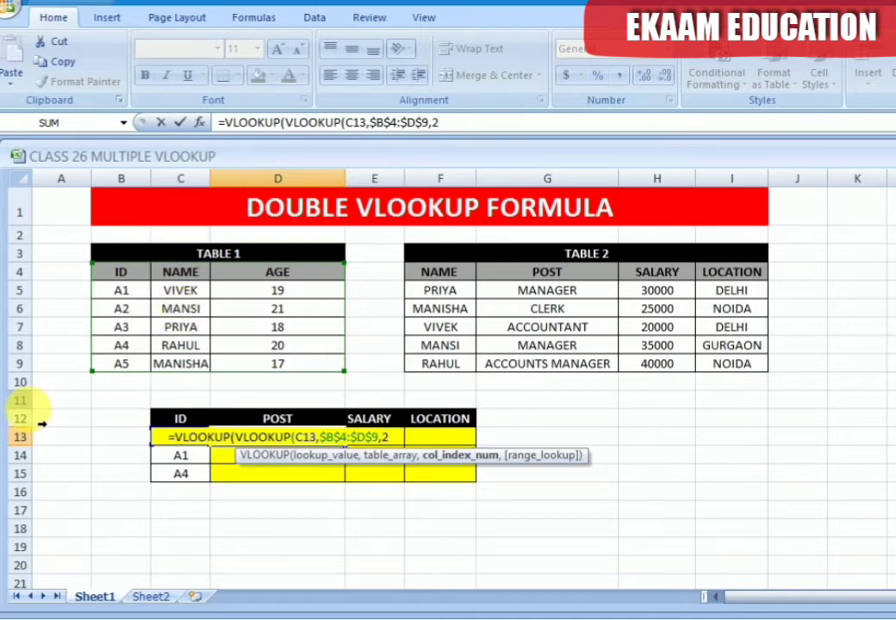
type(",0")
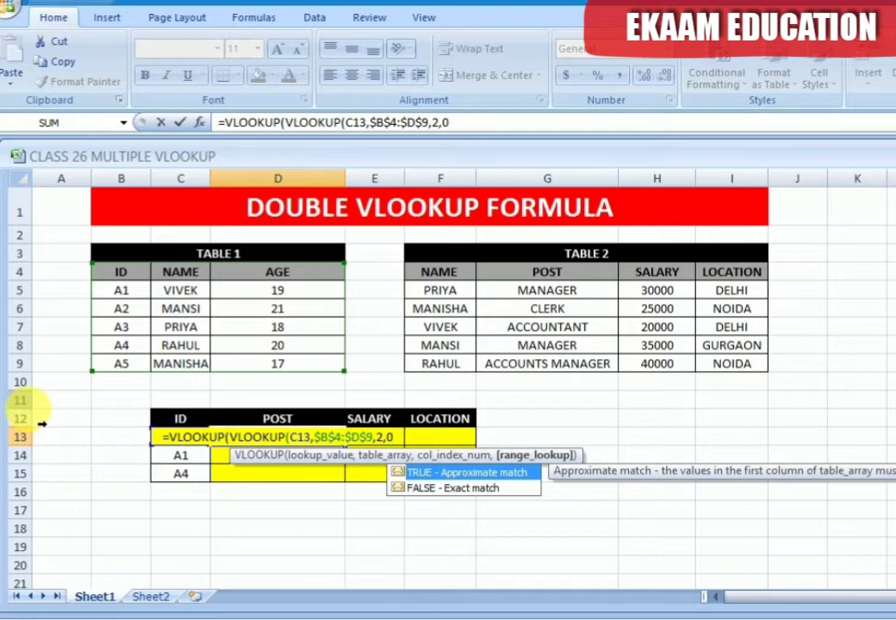
type(")")
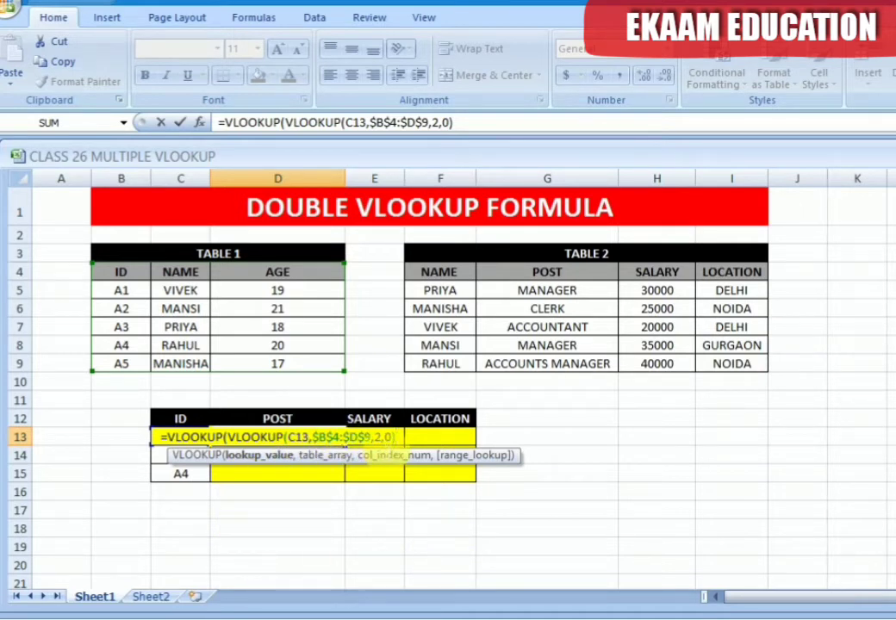
type(",")
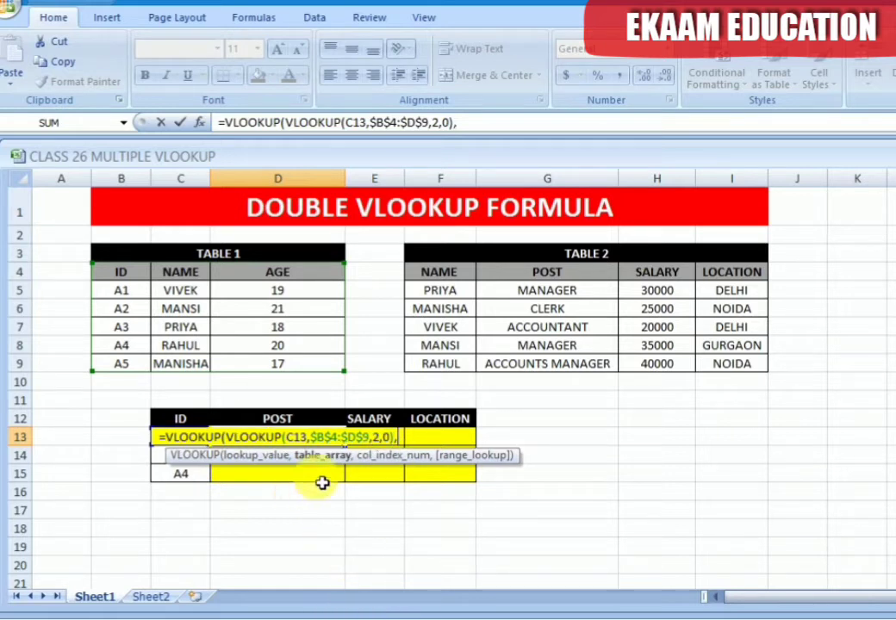
- Complete D13's outer lookup on $F$4:$I$9, column 2, exact match, returning MANAGER
left_click(450, 274)
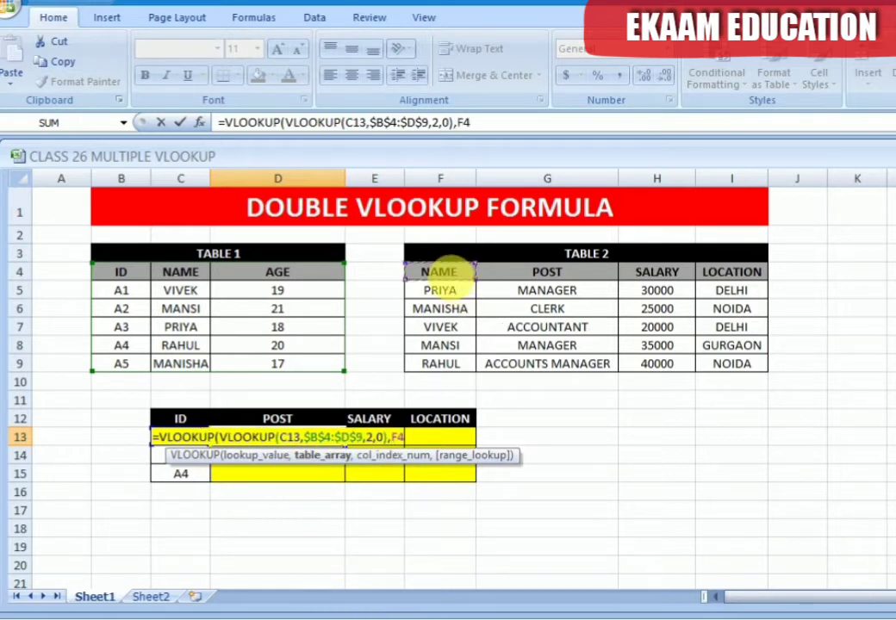
left_click(733, 368, "shift")
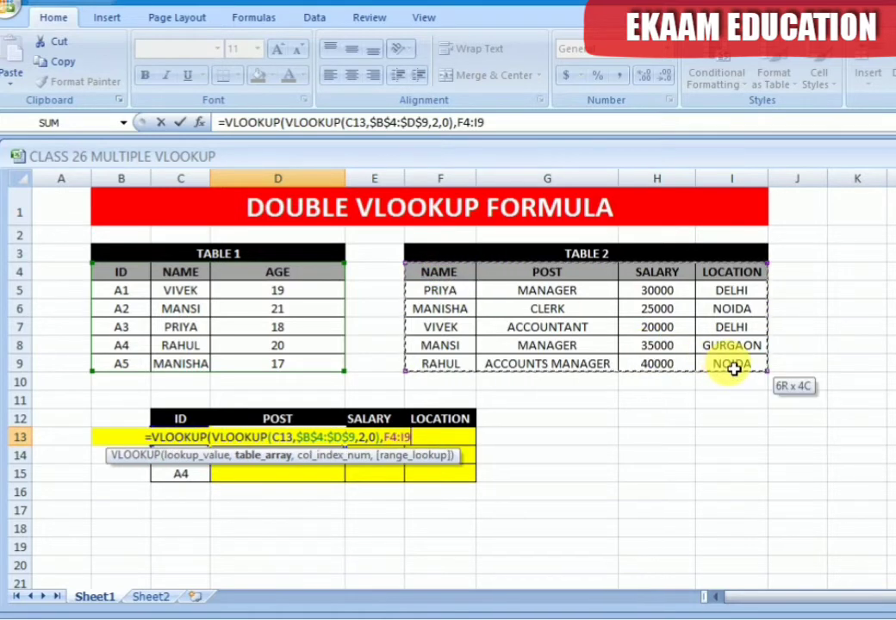
key("F4")
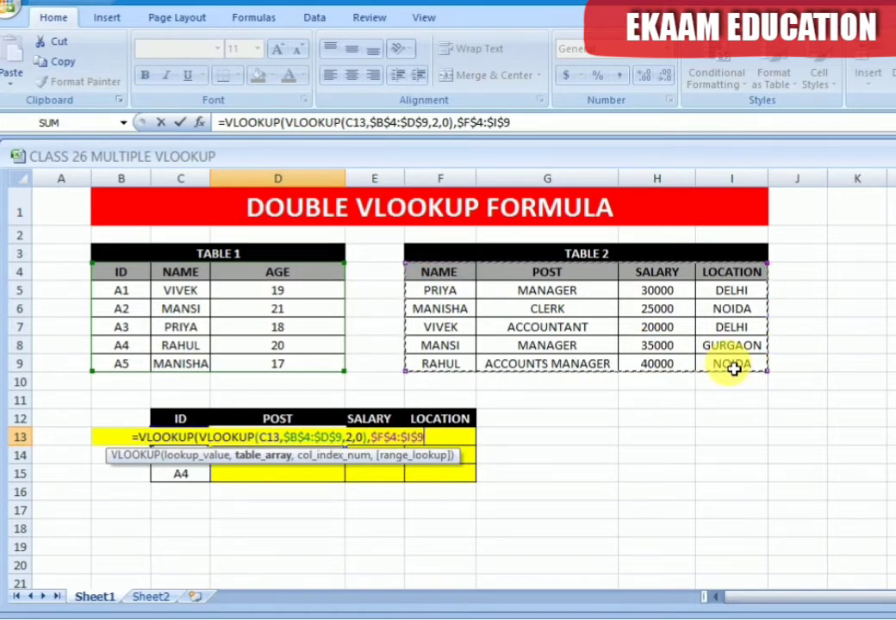
type(",")
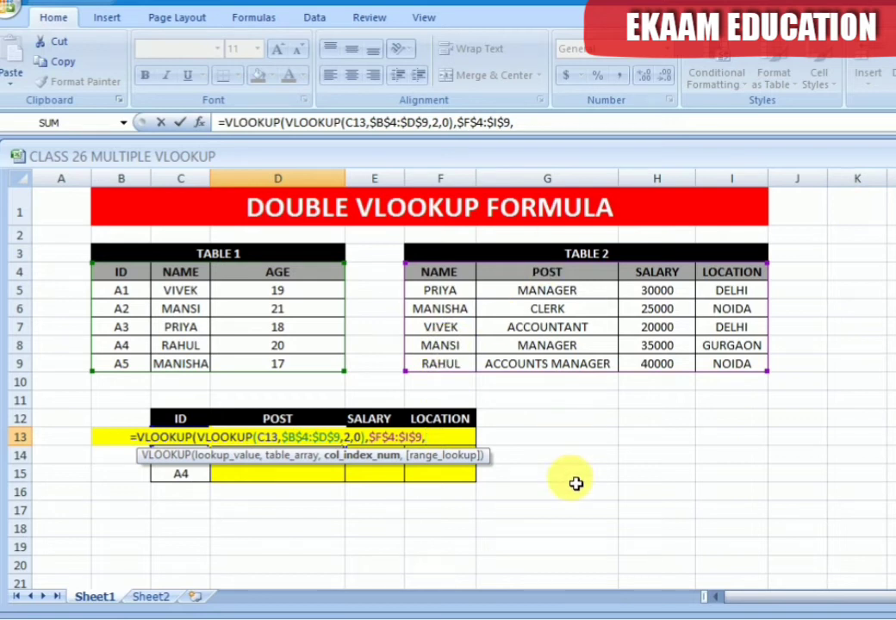
type("2")
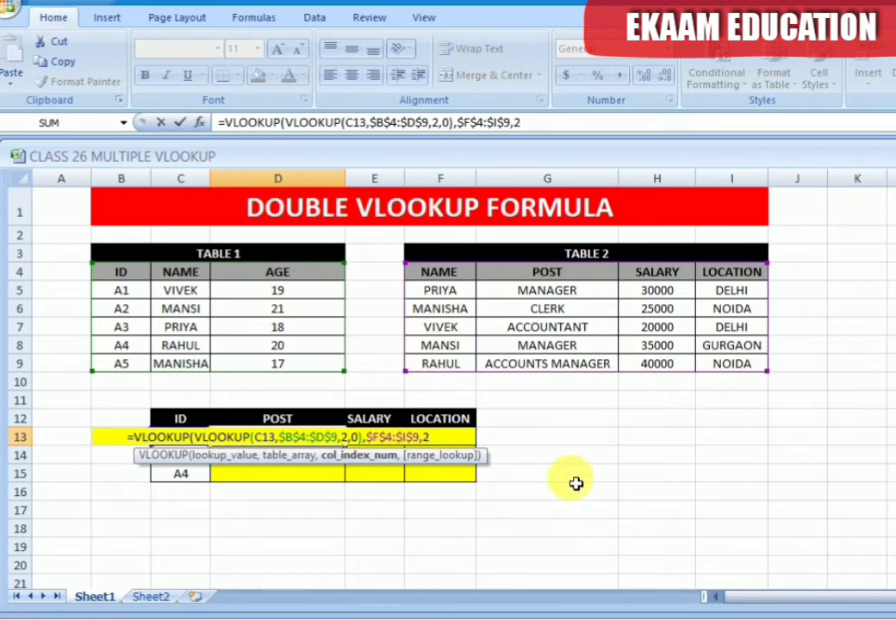
type(",0")
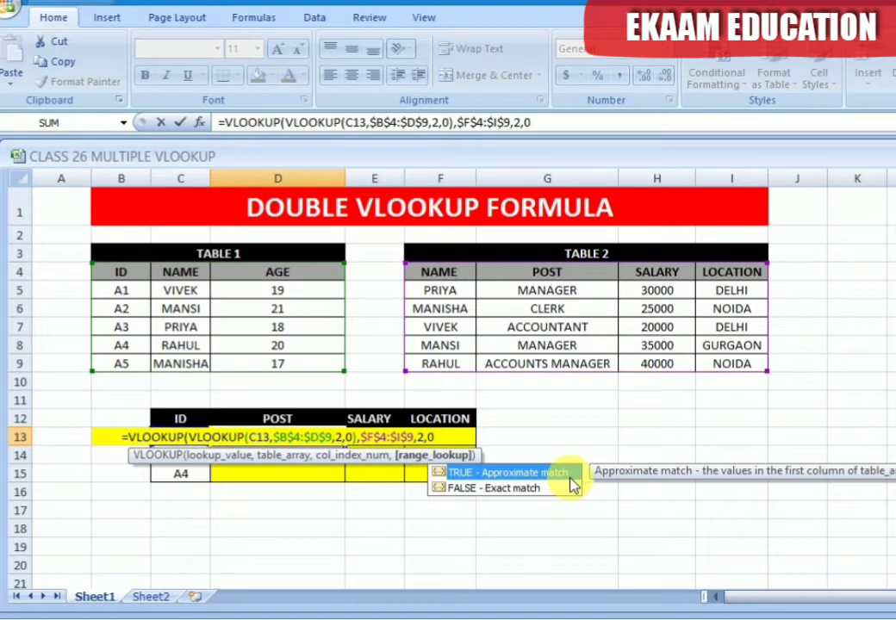
type(")")
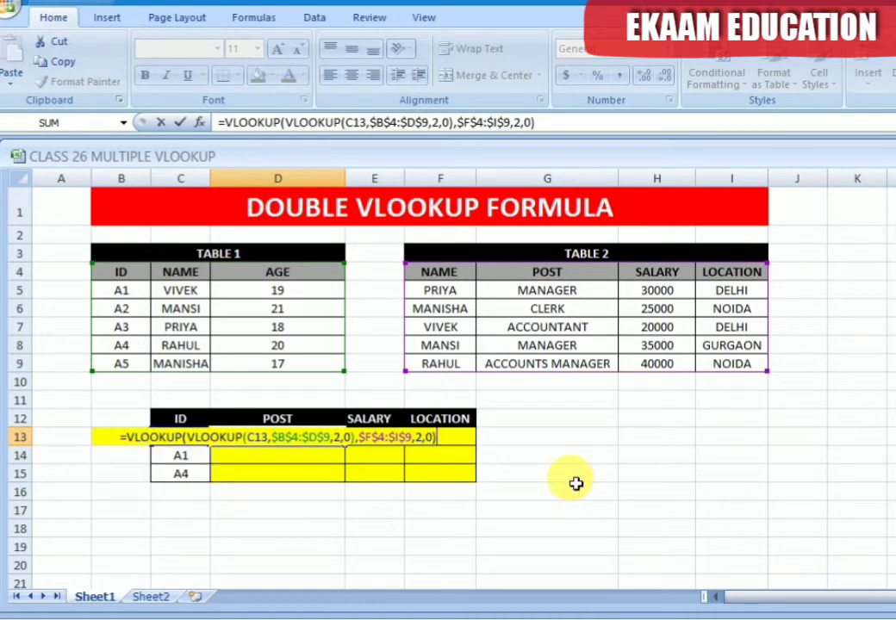
key("Return")
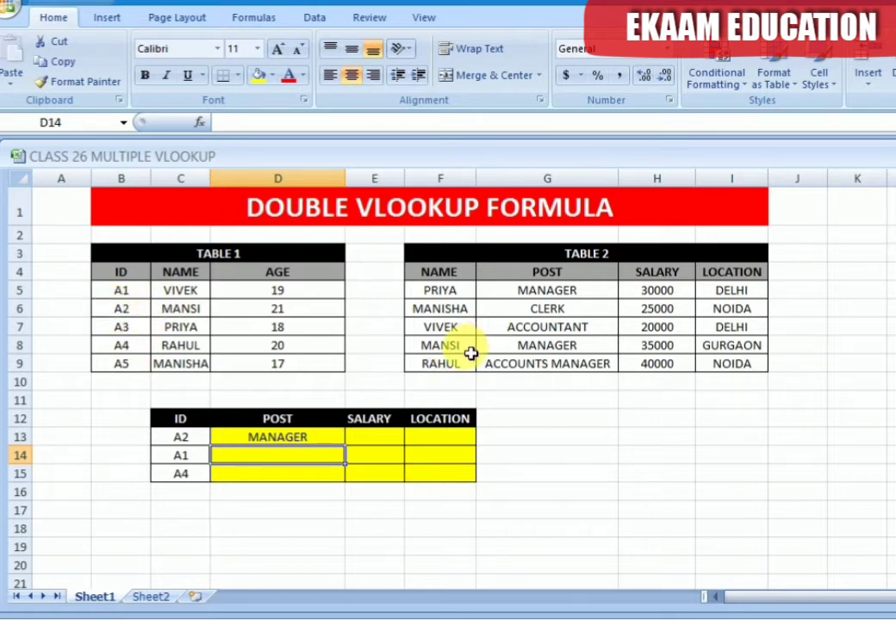
- Copy the D13 POST formula down to D15 for IDs A1 and A4
left_click(264, 437)
key("ctrl+c")
key("shift+Down")
key("shift+Down")
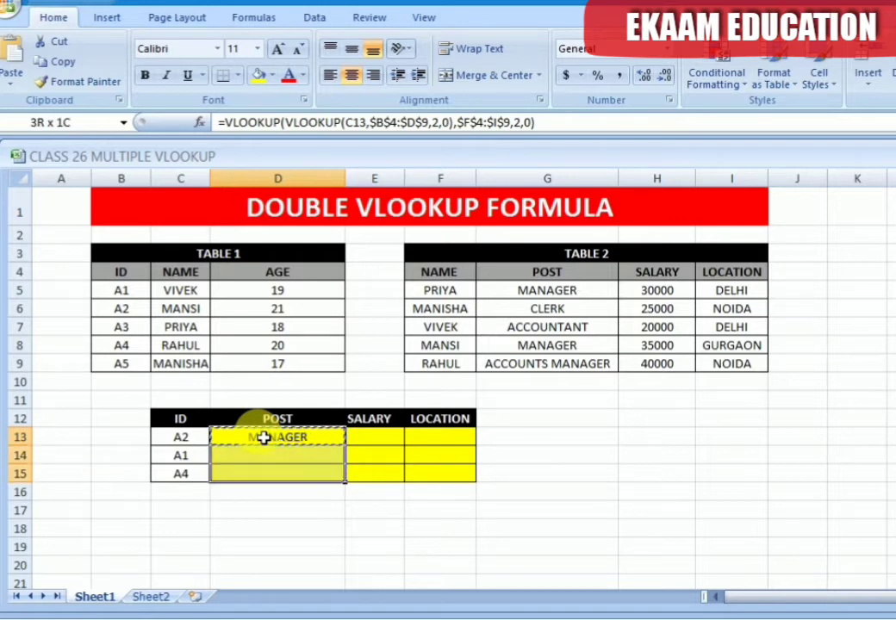
key("Return")
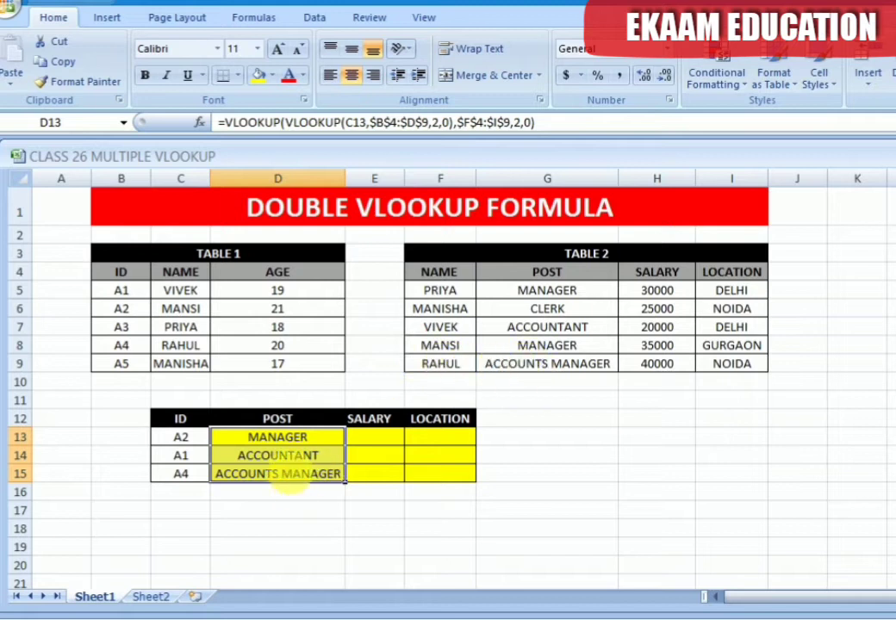
- In SALARY cell E13, nest a VLOOKUP finding C13's name in $B$4:$D$9, column 2
left_click(392, 443)
type("=")
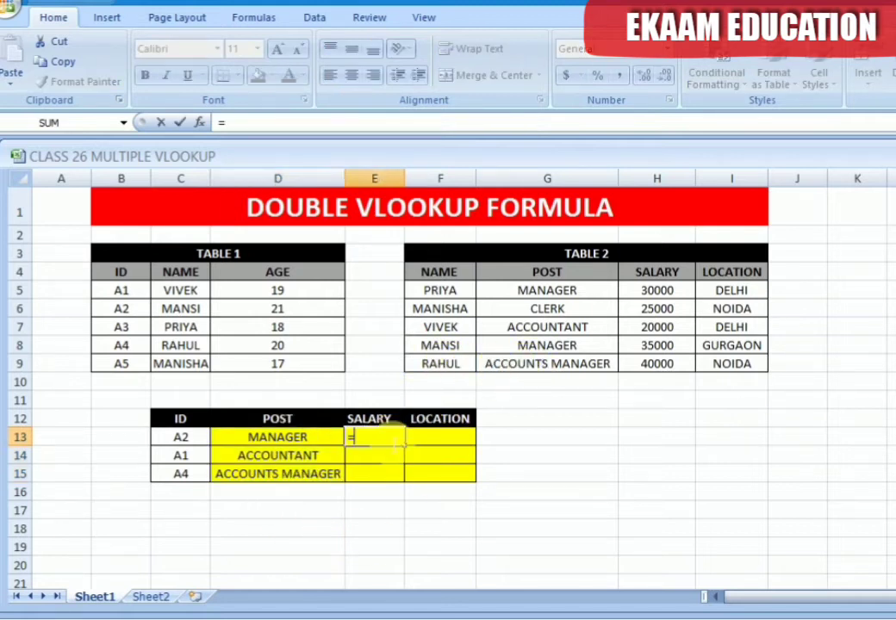
type("vloo")
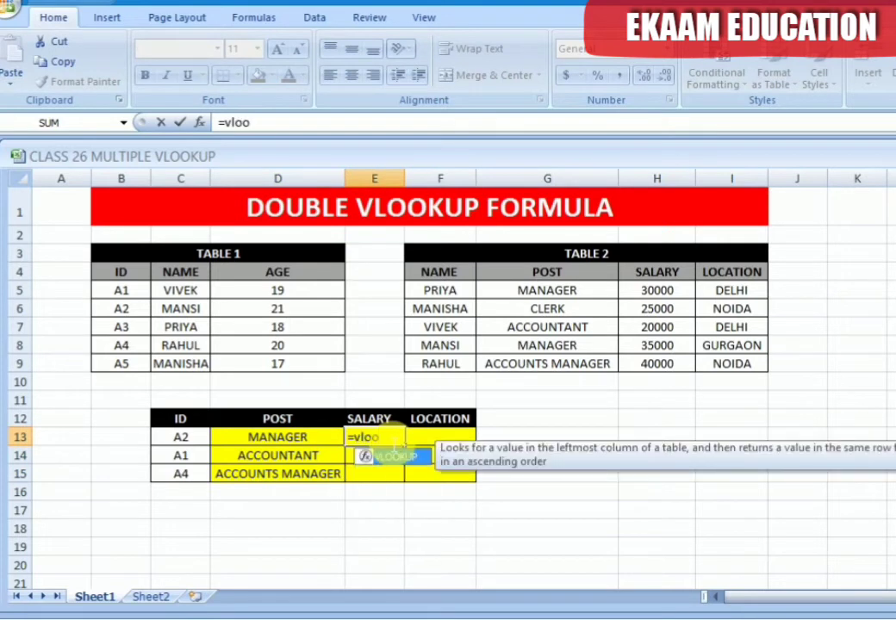
key("Tab")
type("vl")
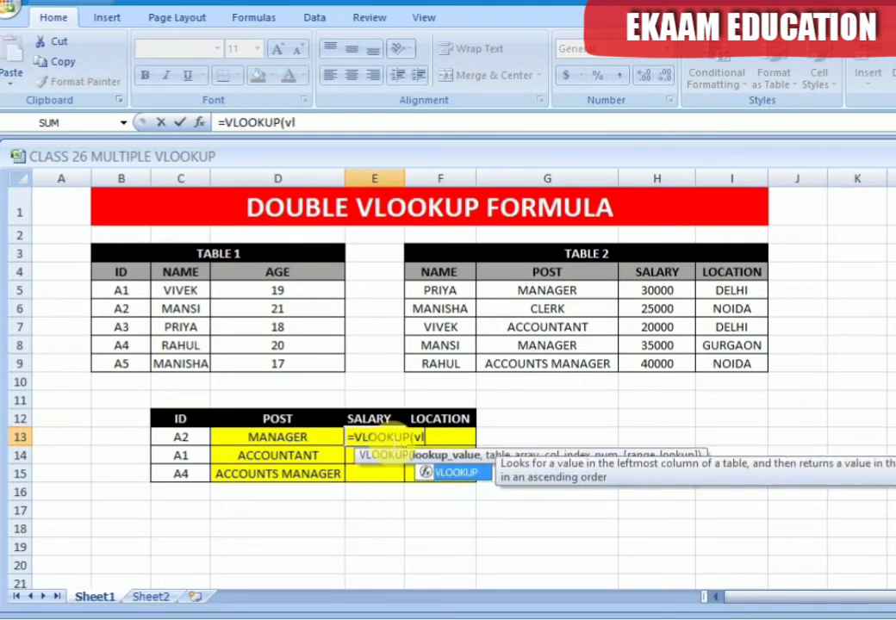
key("Tab")
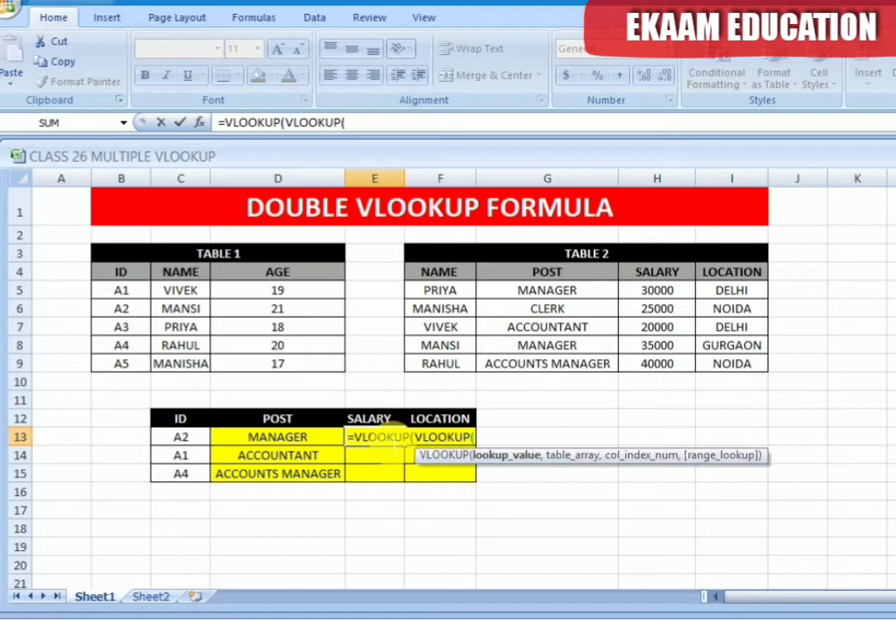
left_click(189, 445)
type(",")
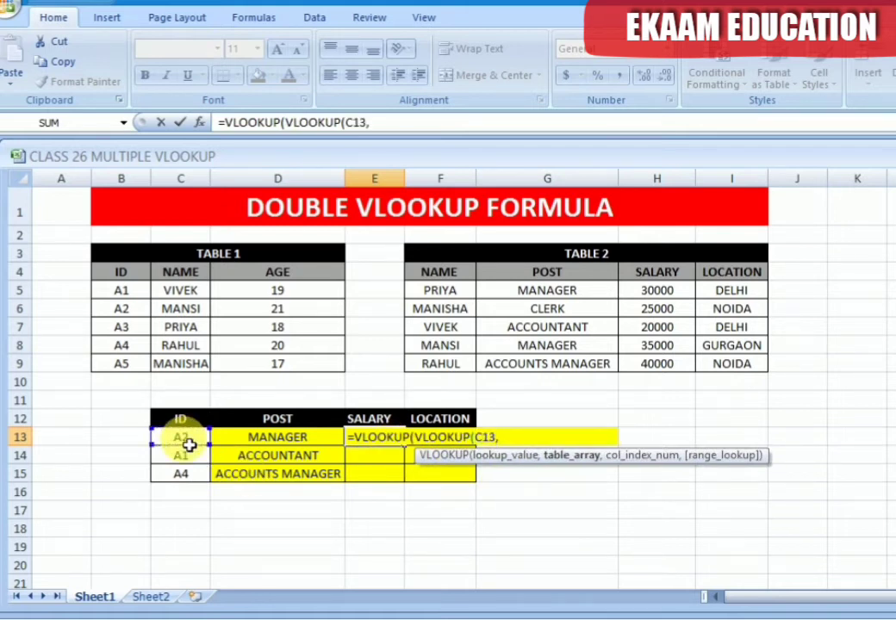
left_click(111, 276)
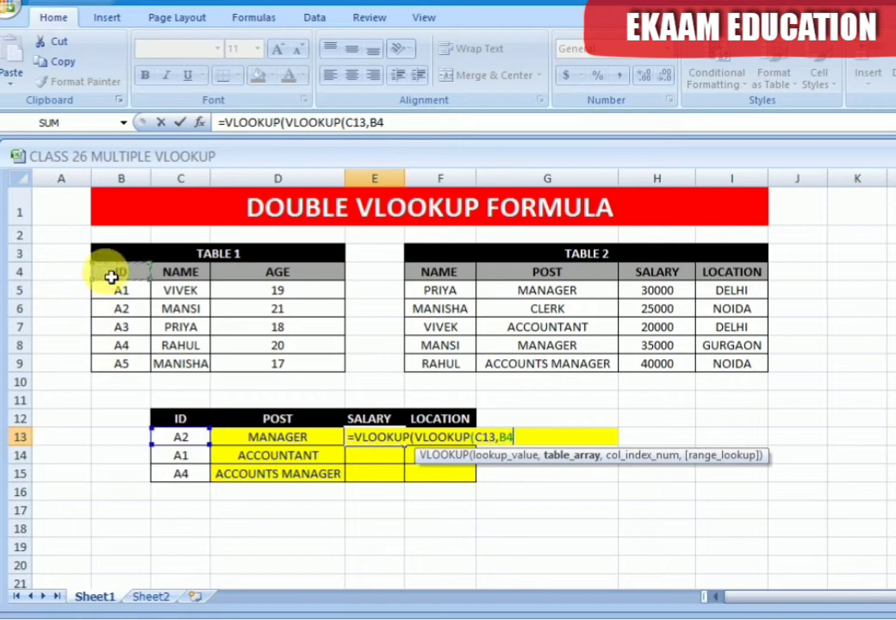
left_click_drag(111, 276, 271, 369)
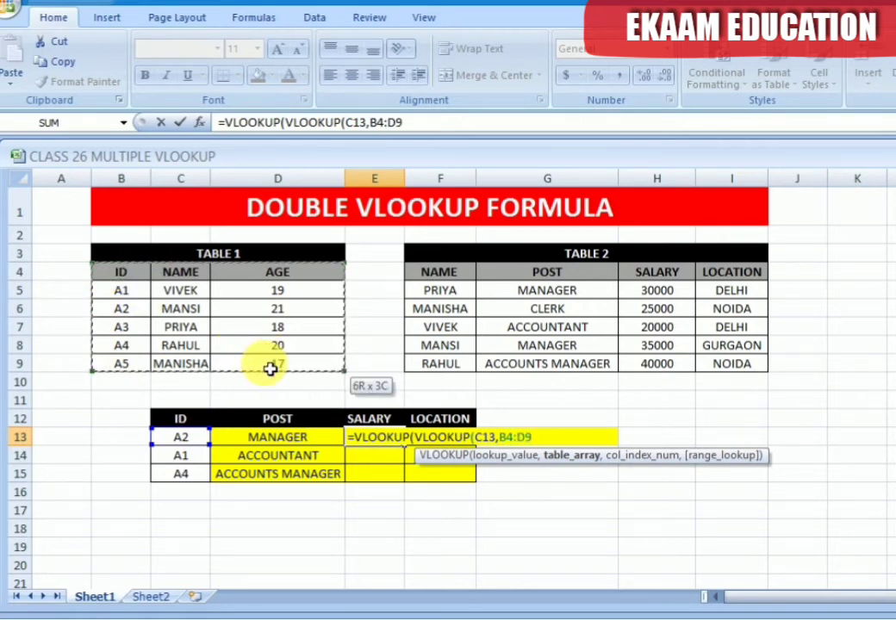
key("F4")
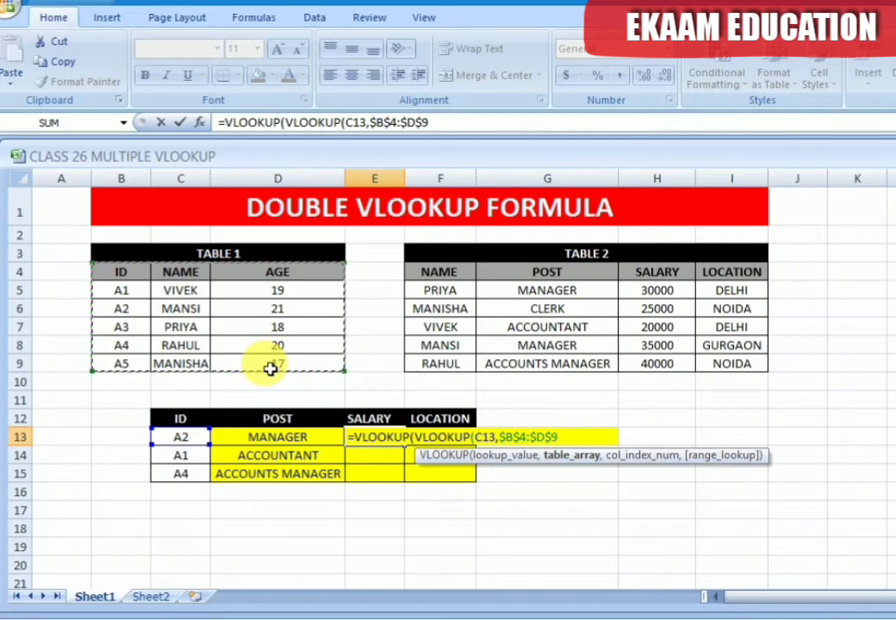
type(",")
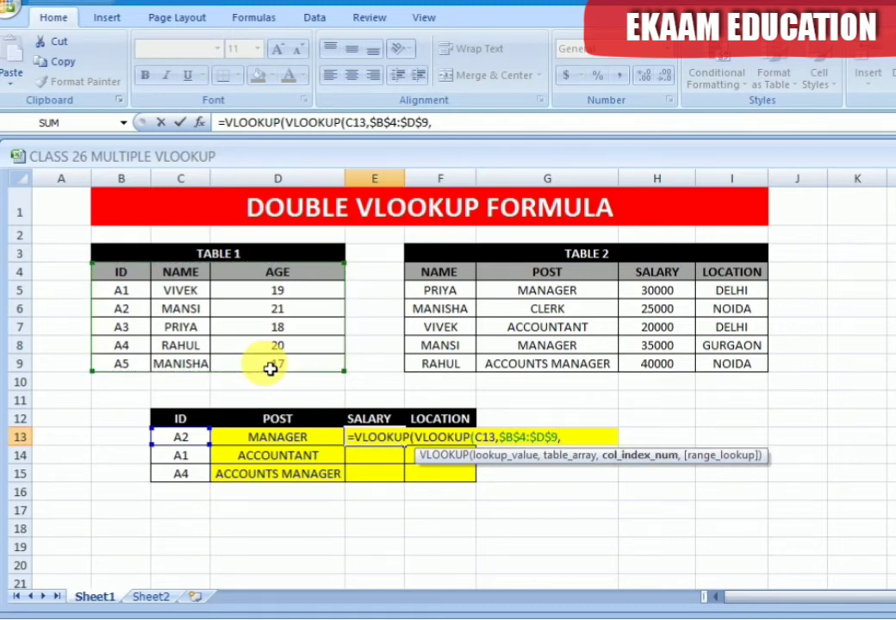
type("2,")
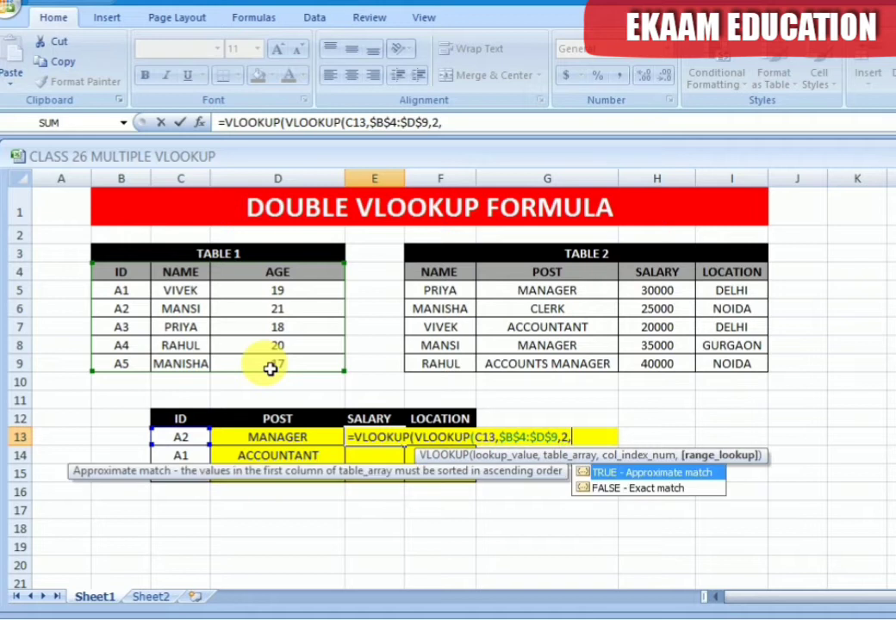
type("0)")
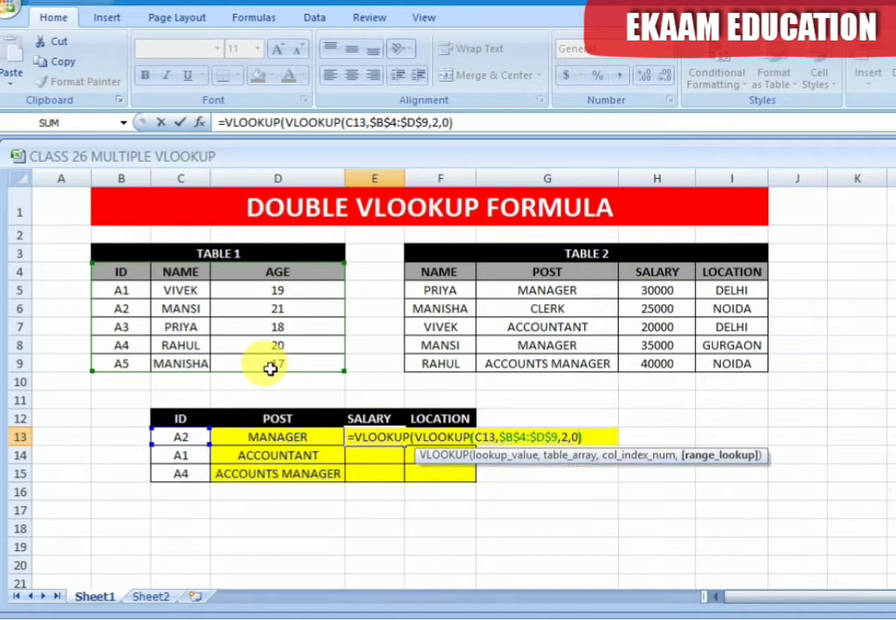
type(",")
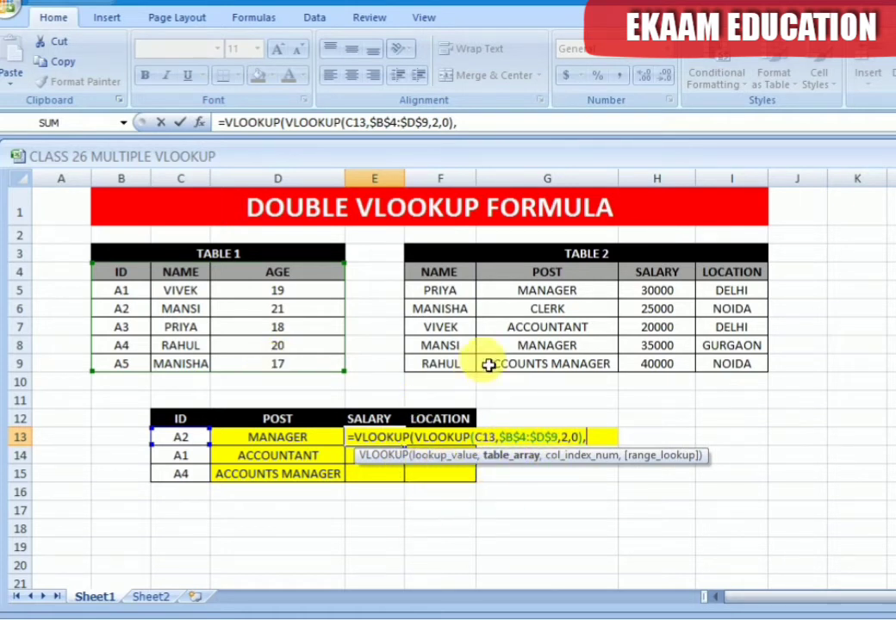
- Finish E13's outer lookup on $F$4:$I$9, column 3, exact match, returning 35000
left_click(429, 275)
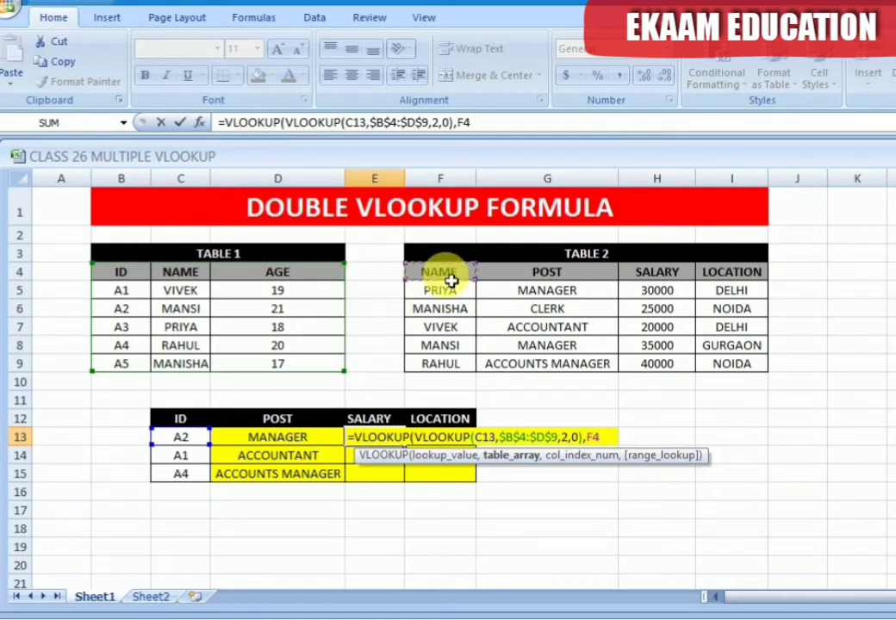
left_click_drag(429, 276, 735, 370)
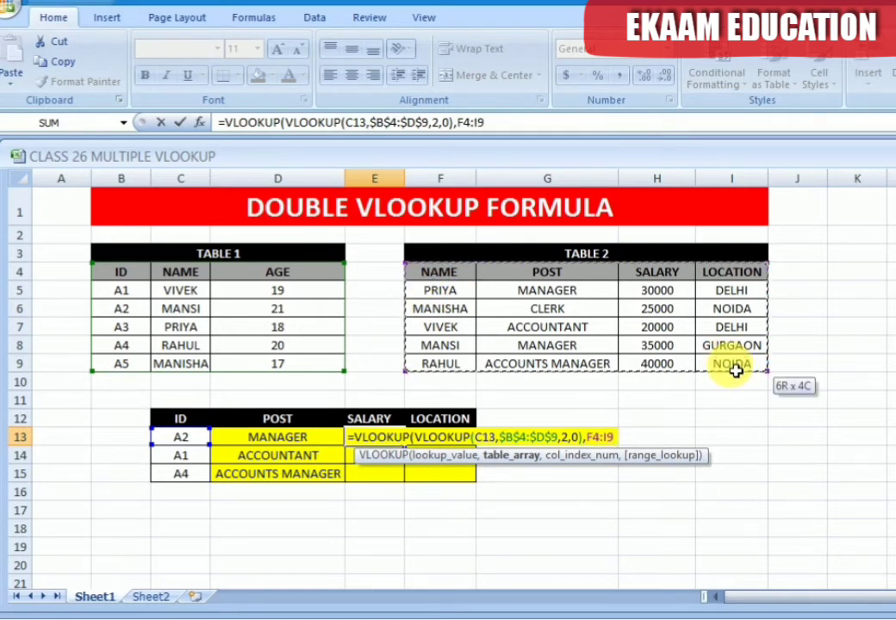
key("F4")
type("$I$9,3")
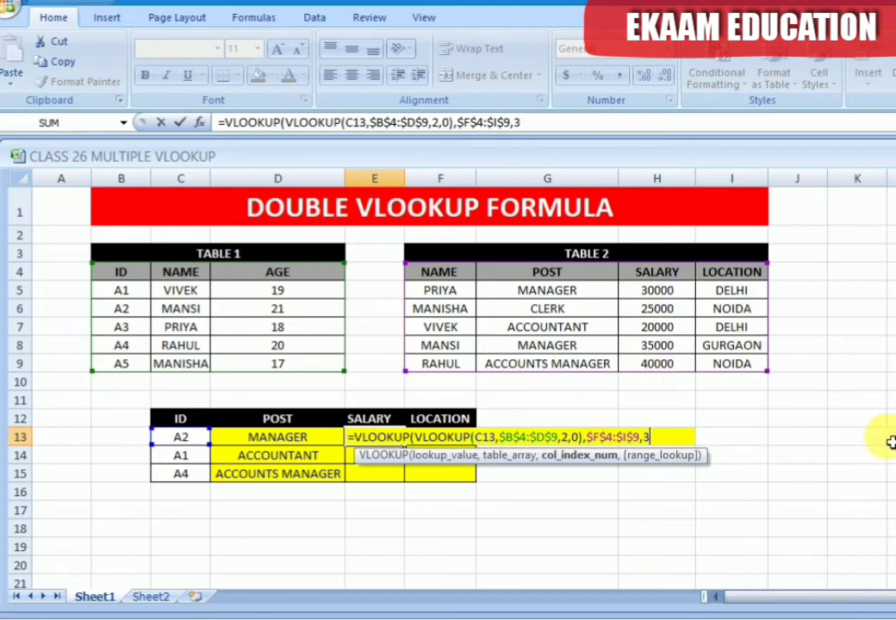
type(",")
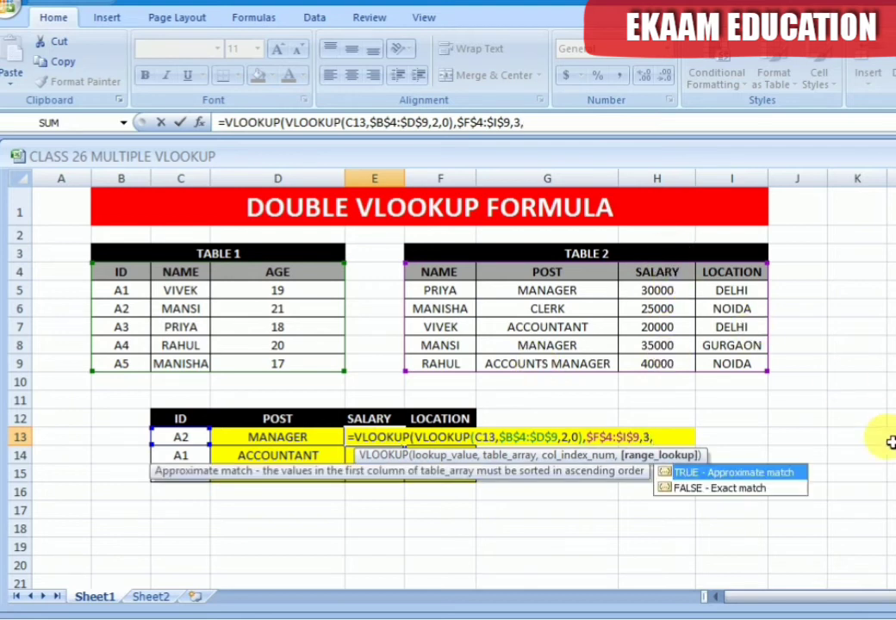
type(")")
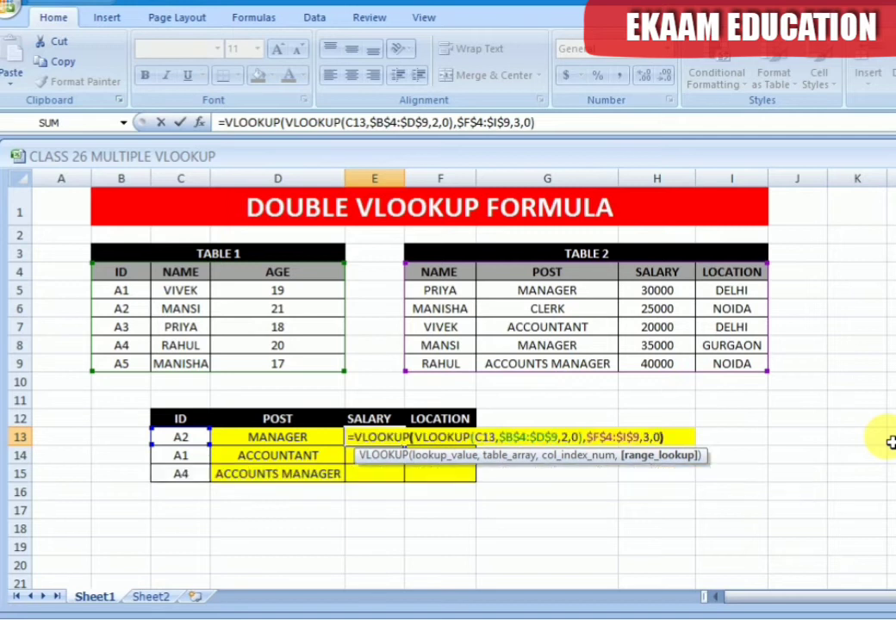
key("Return")
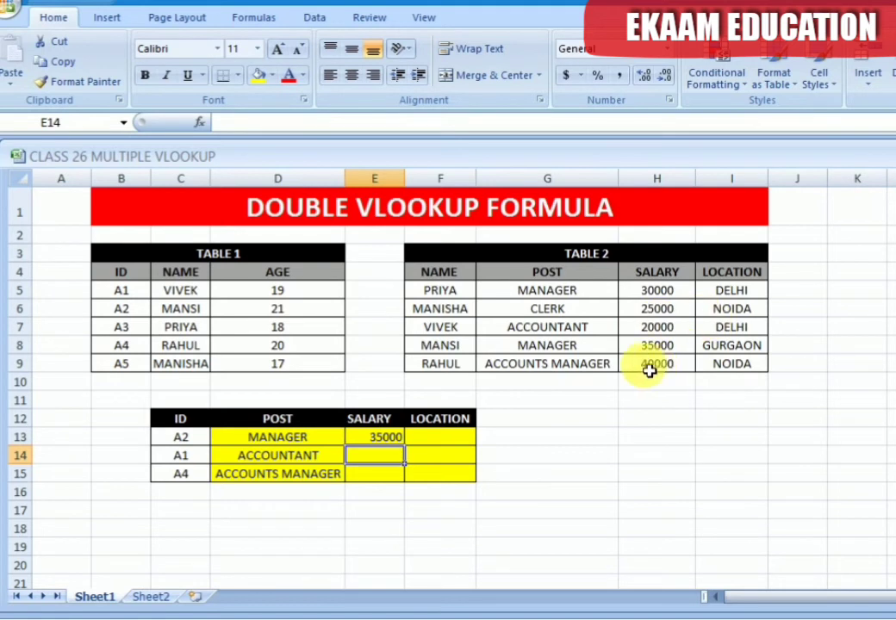
- Copy the E13 SALARY formula down to E15, giving 20000 and 40000
left_click(386, 440)
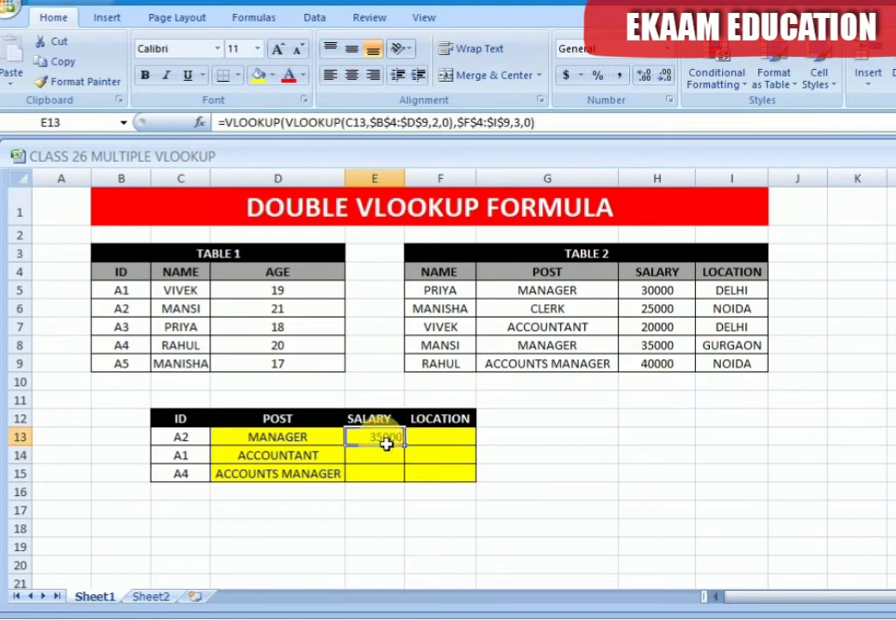
key("ctrl+c")
key("shift+Down")
key("shift+Down")
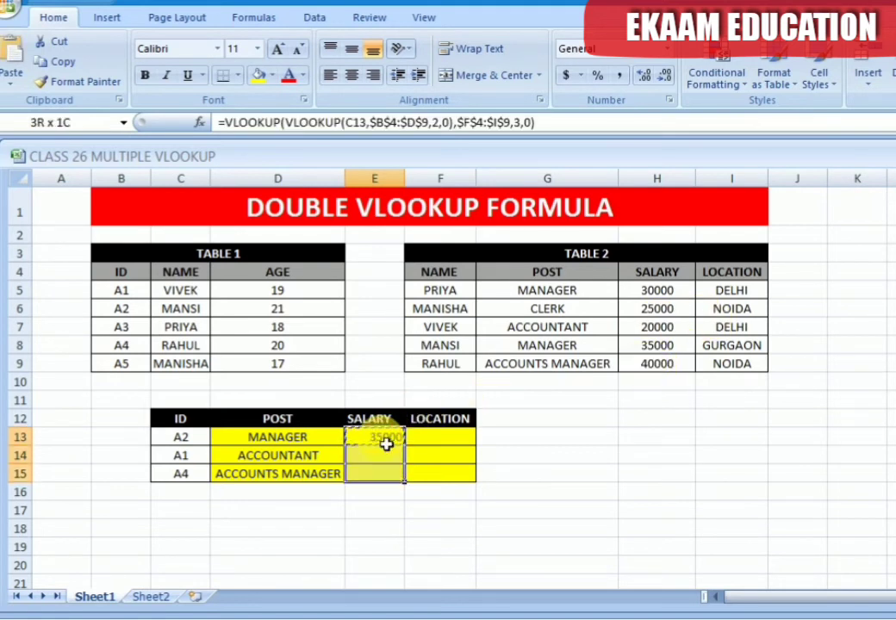
key("ctrl+v")
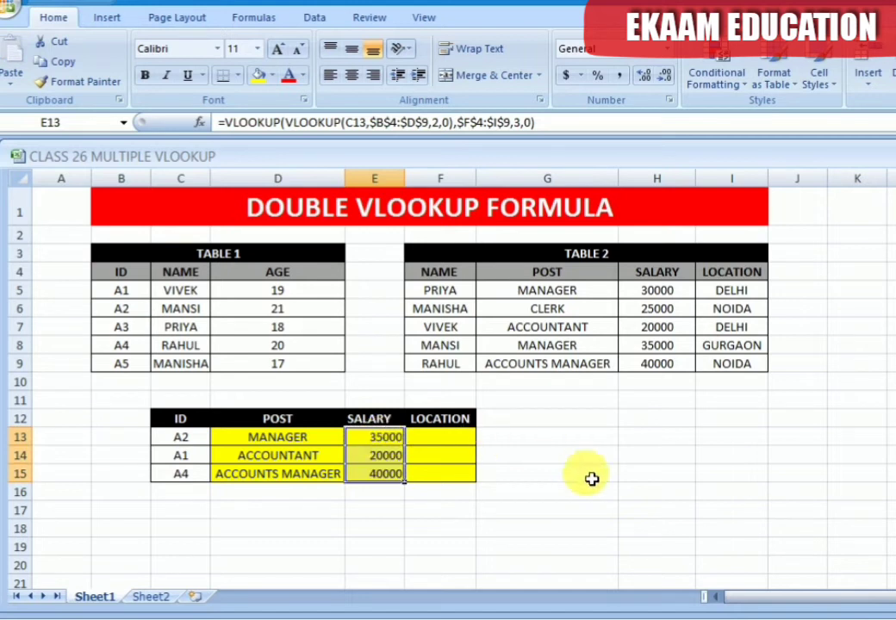
left_click(606, 476)
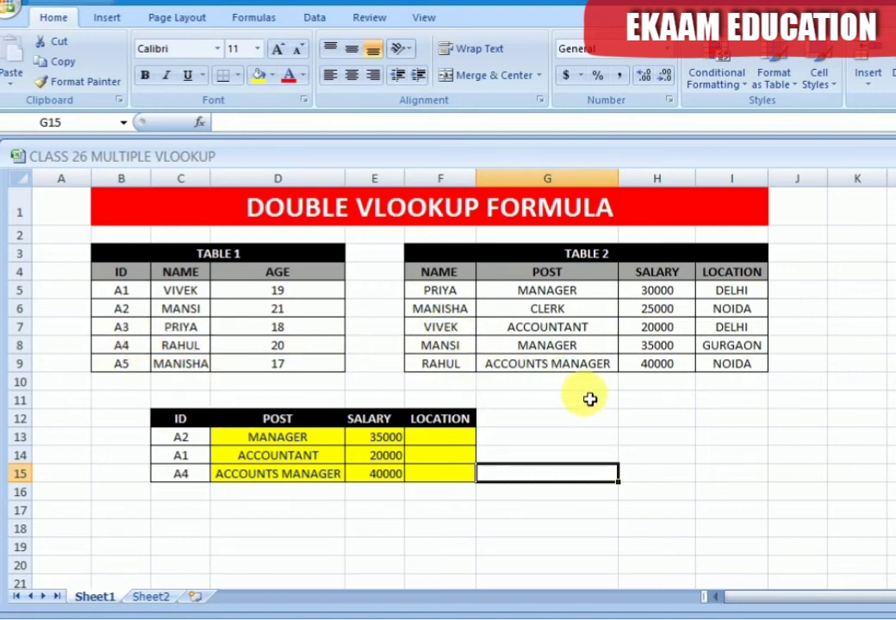
- Begin a VLOOKUP in LOCATION cell F13 and dismiss the too-few-arguments error
left_click(441, 443)
type("=v")
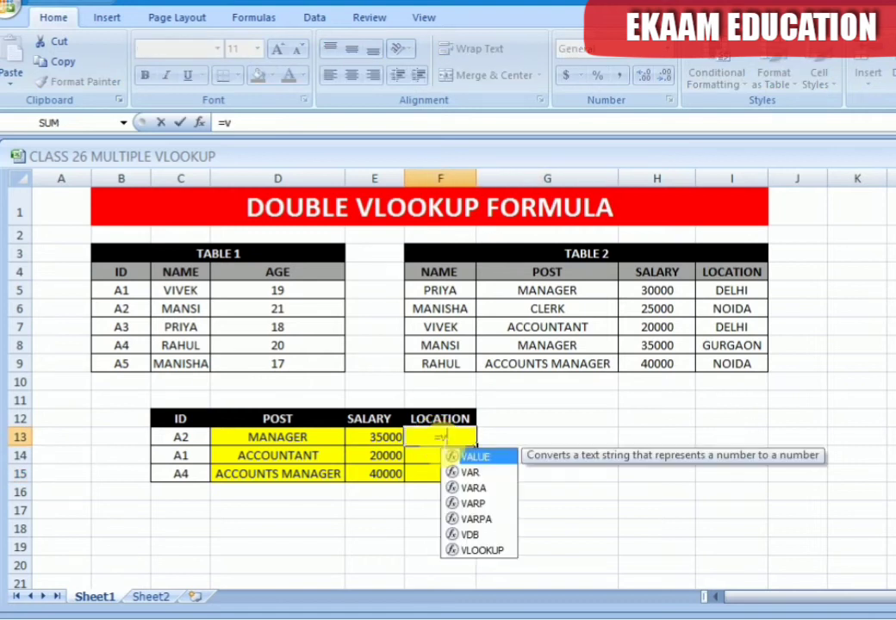
type("loo")
key("Tab")
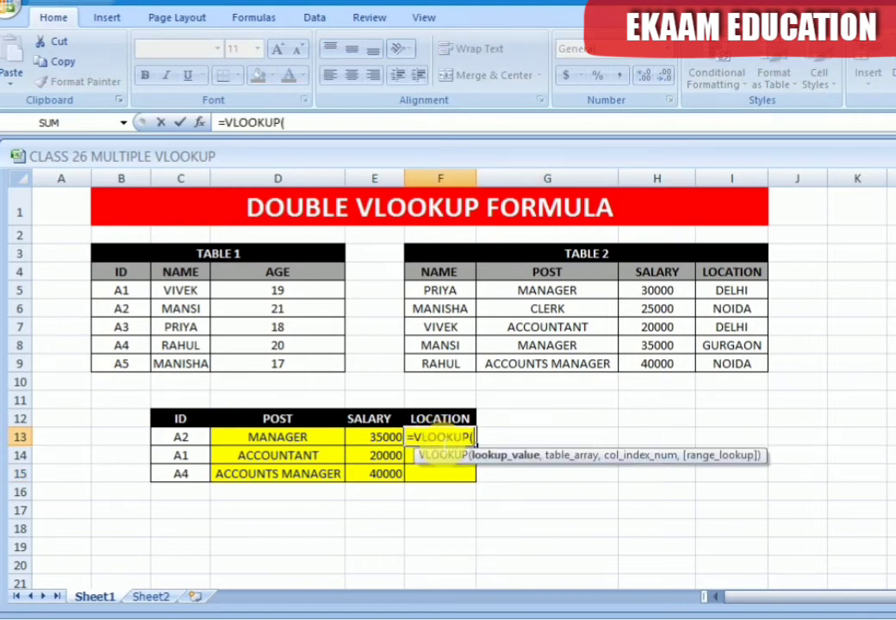
type("vlooo")
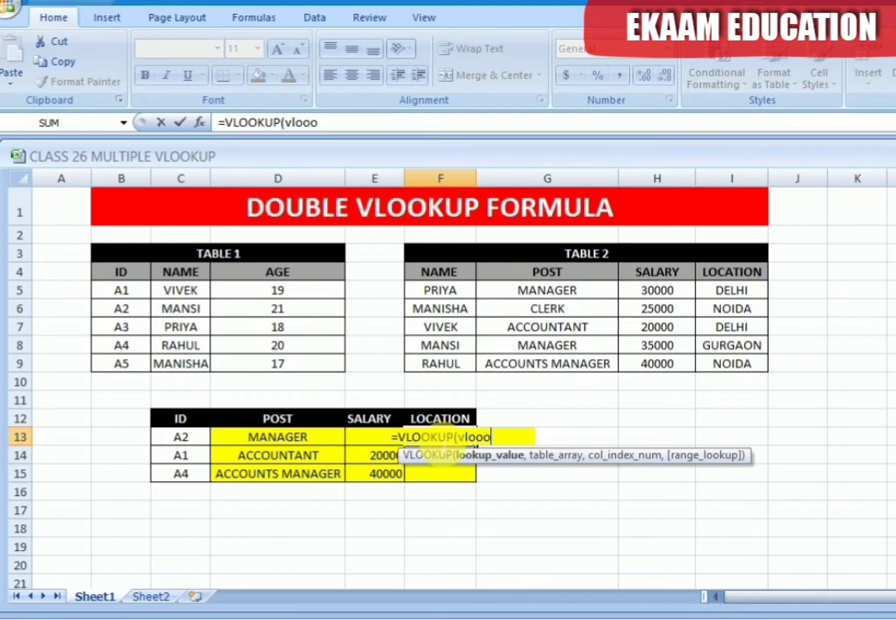
key("Return")
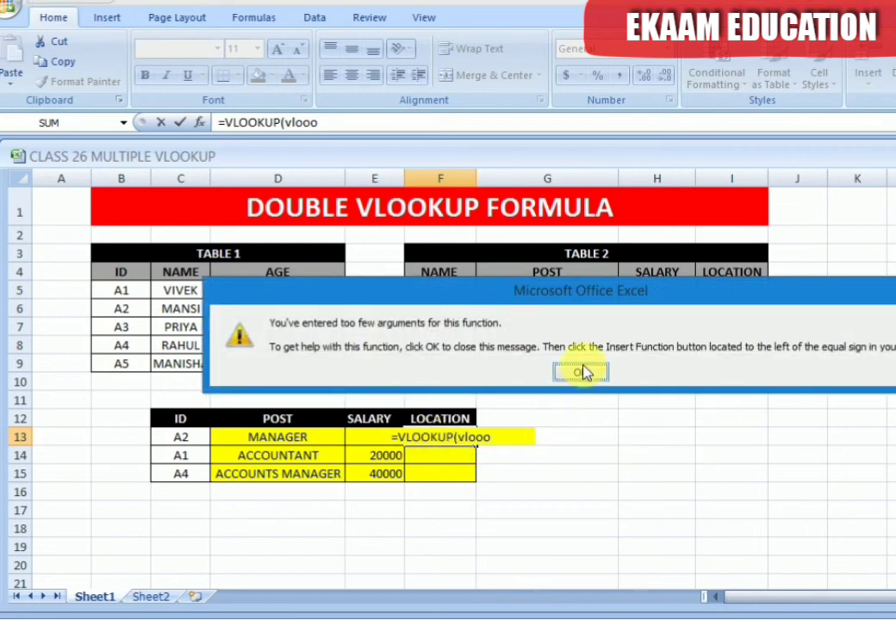
left_click(580, 380)
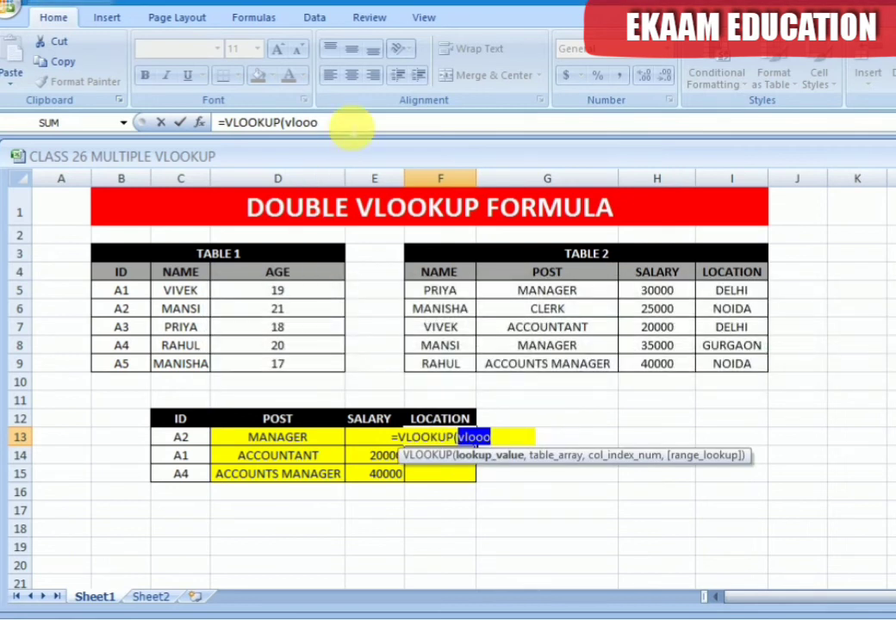
- Fix the typo so F13 begins =VLOOKUP(VLOOKUP(C13
left_click(353, 126)
key("BackSpace")
key("BackSpace")
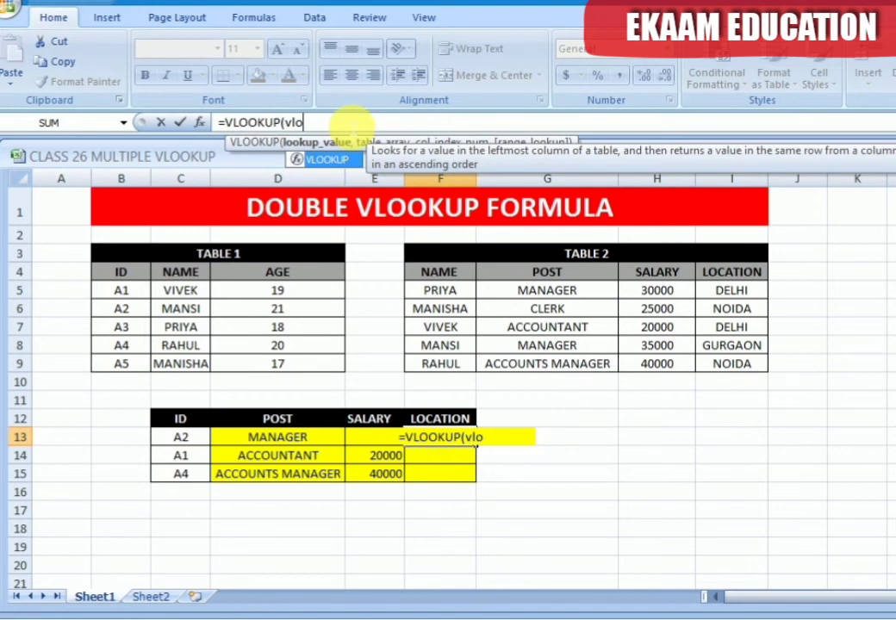
key("Tab")
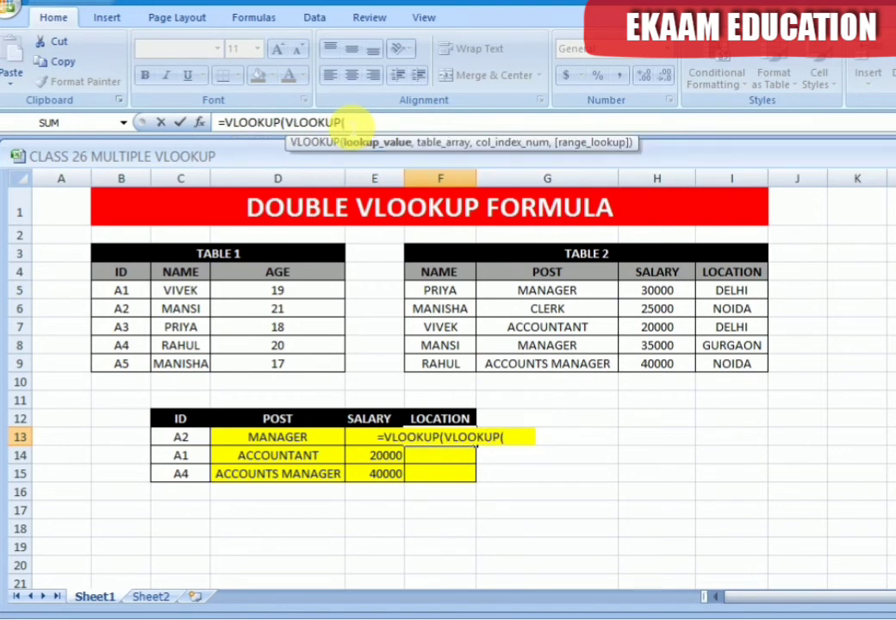
left_click(203, 444)
- Complete F13 with $B$4:$D$9 column 2 and $F$4:$I$9 column 4, returning GURGAON
type(",")
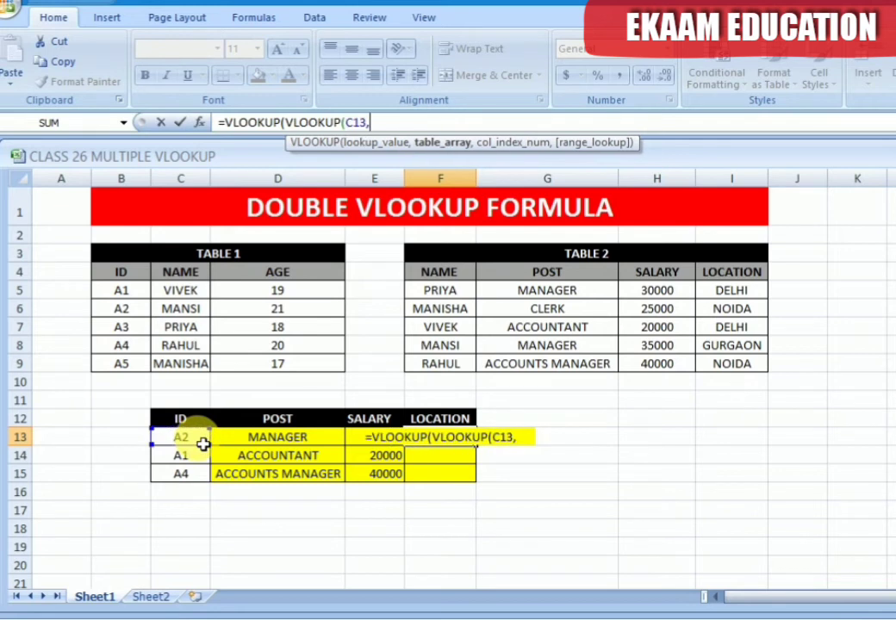
left_click(121, 273)
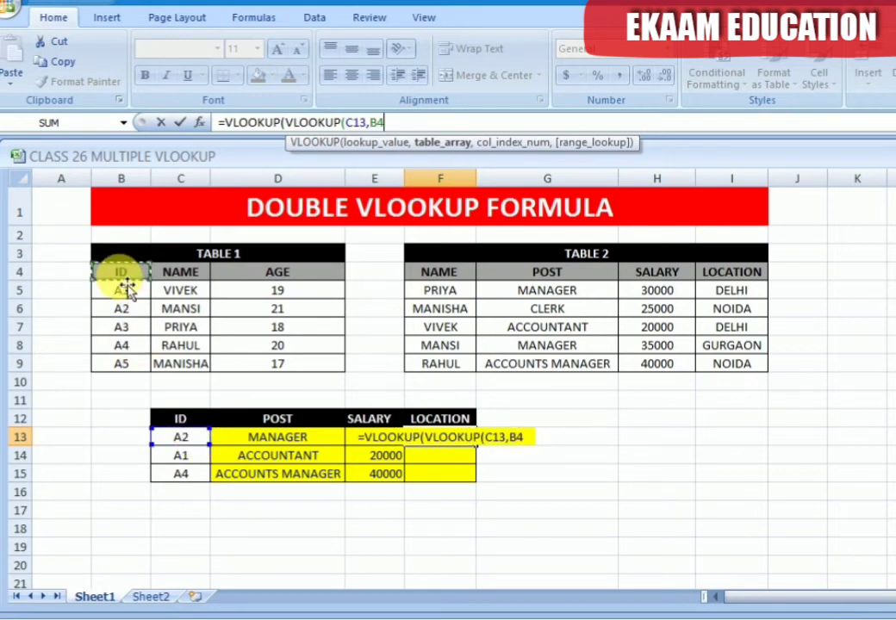
left_click_drag(126, 287, 293, 373)
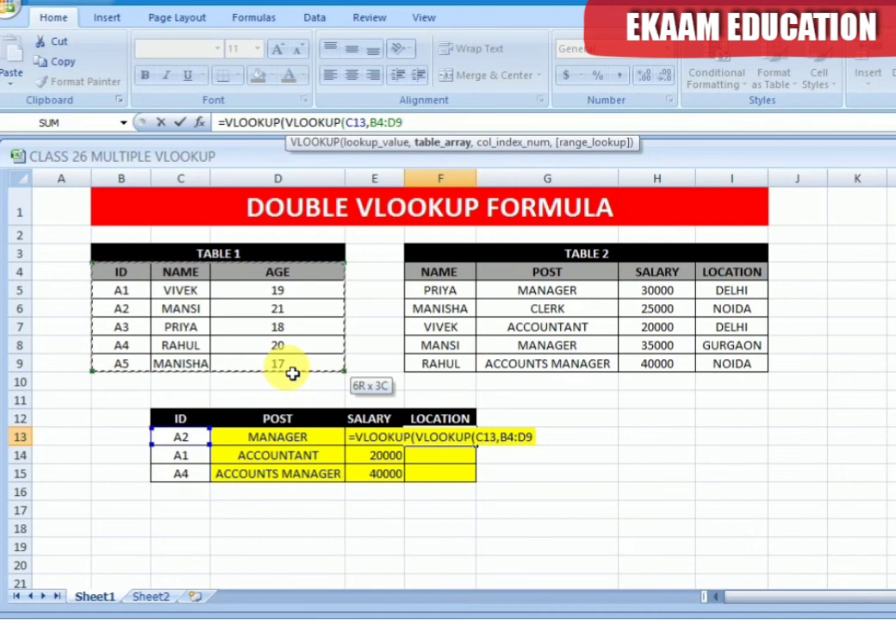
key("F4")
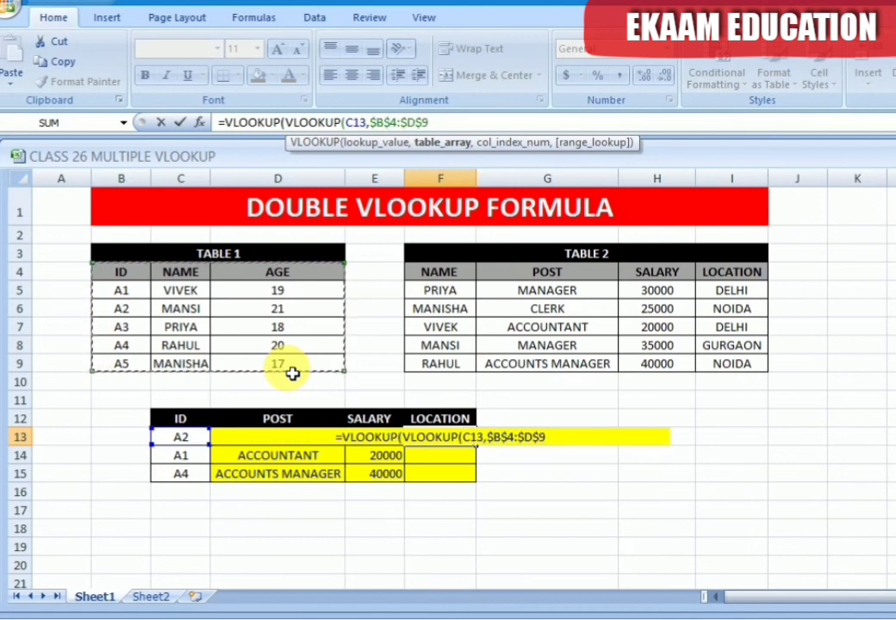
type(",")
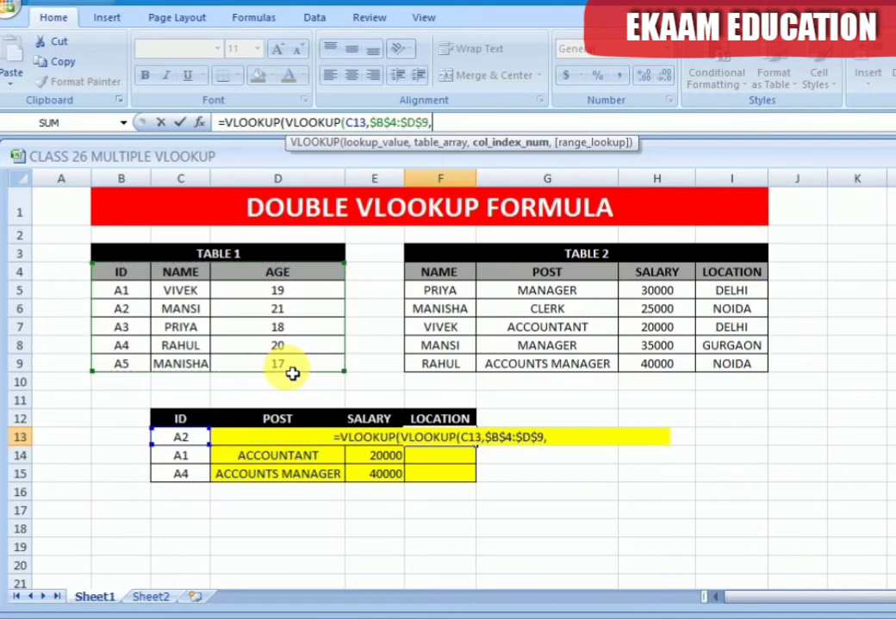
type("2")
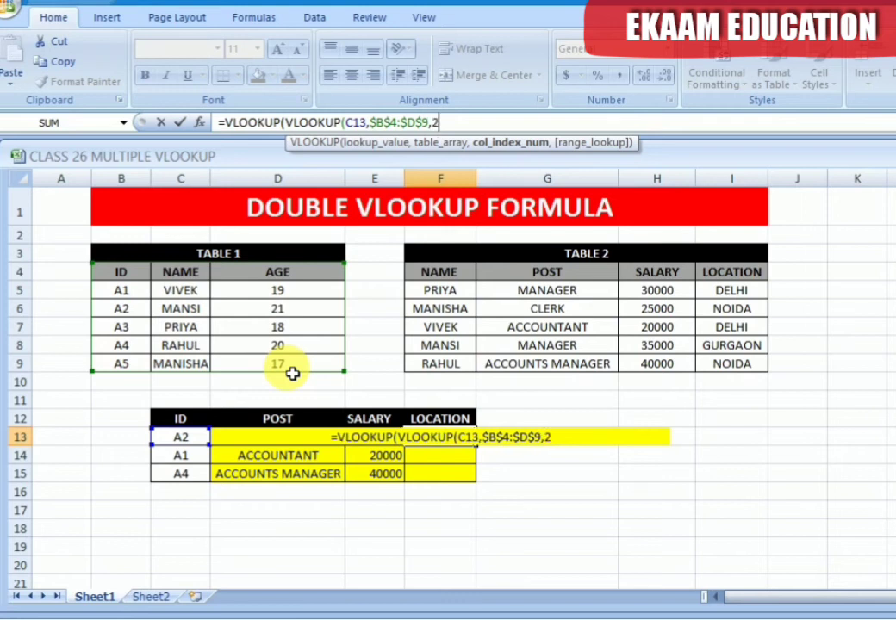
type(",0")
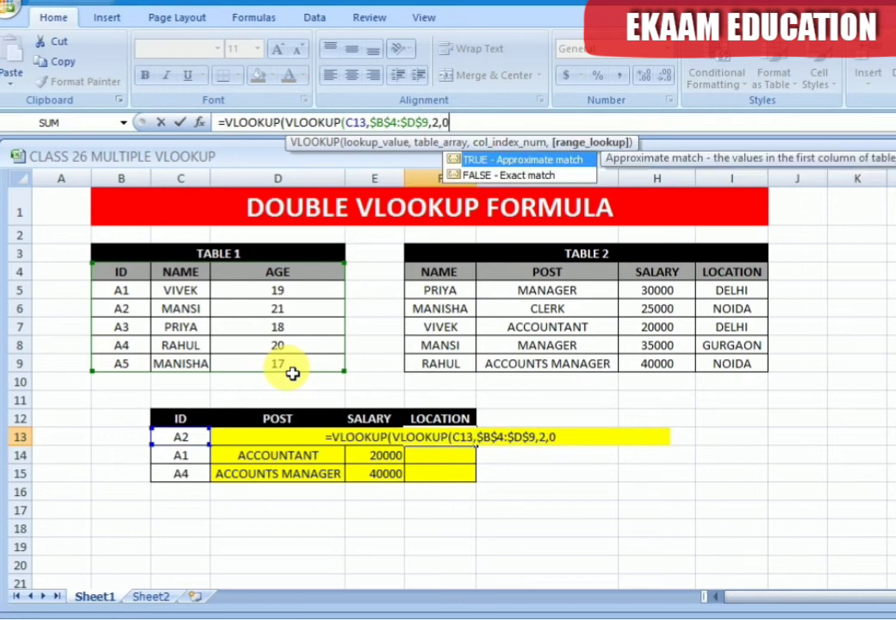
type(")")
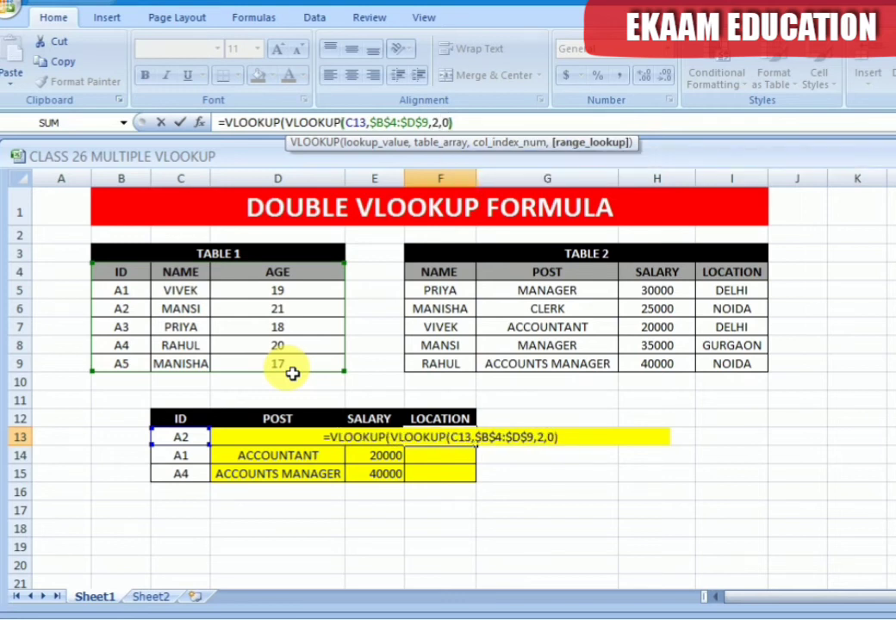
type(",")
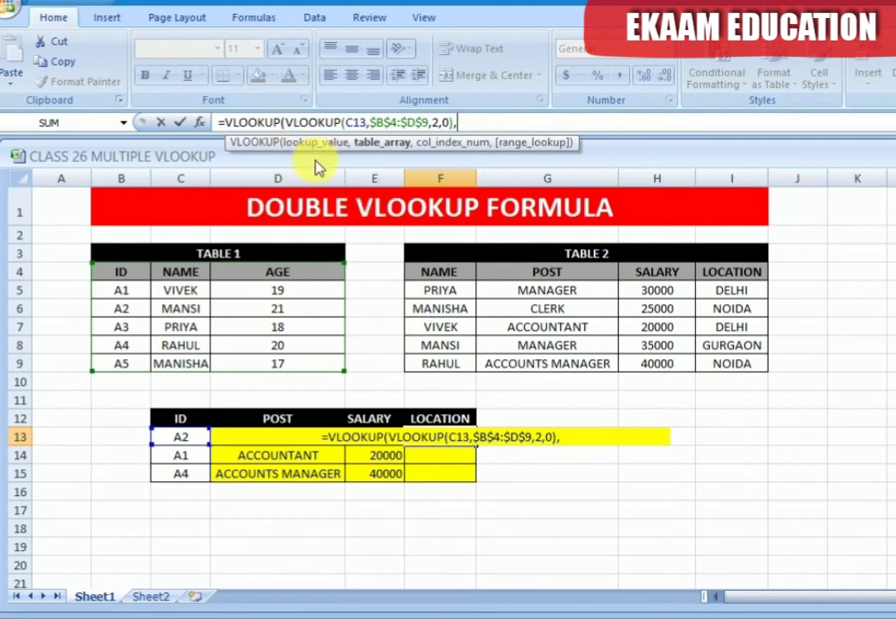
left_click(423, 275)
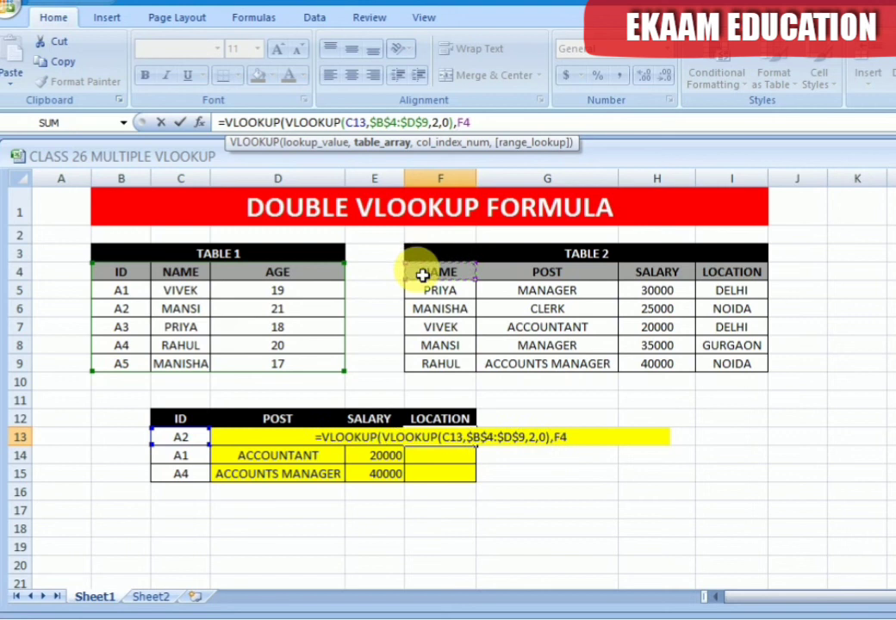
left_click_drag(423, 275, 726, 372)
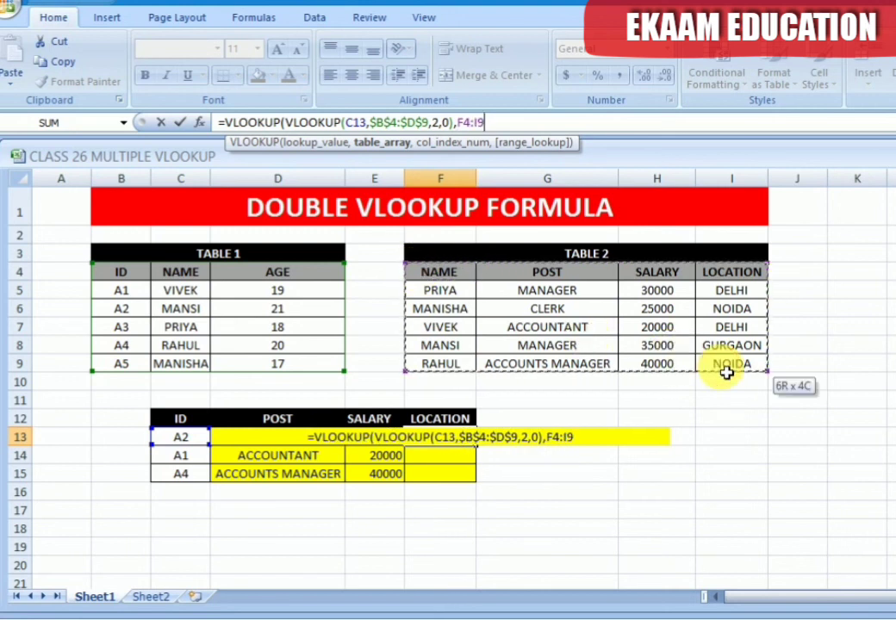
key("F4")
type("$I$9,")
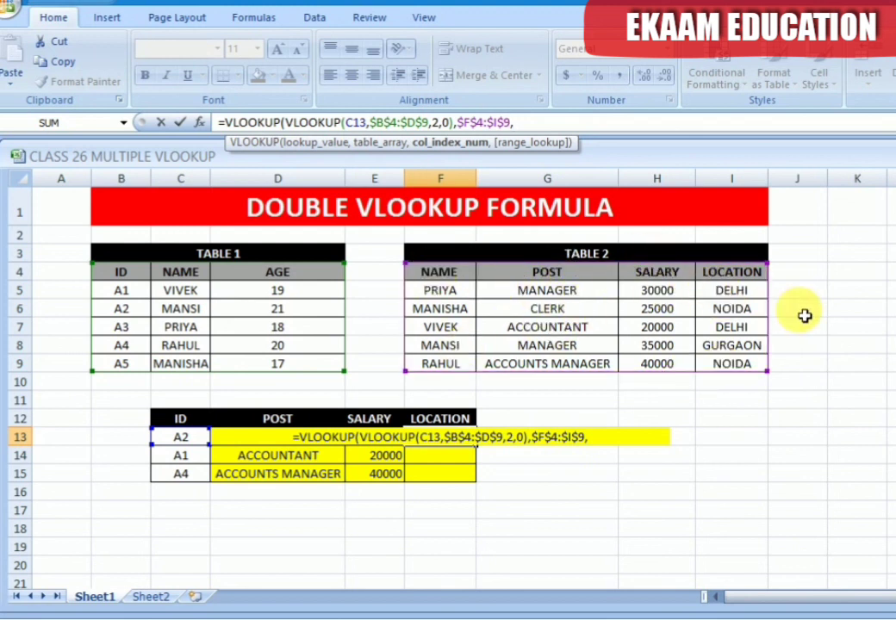
type("4,0")
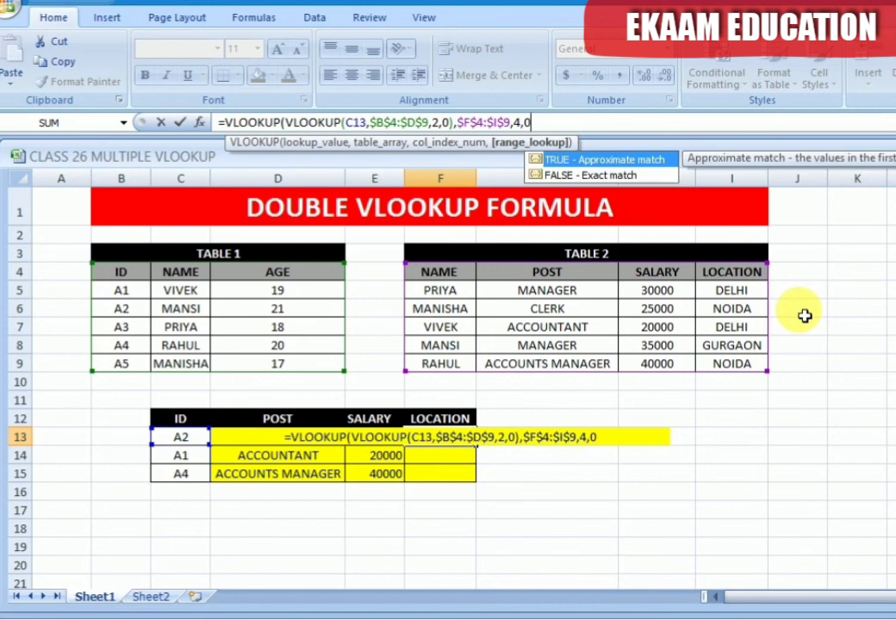
type(")")
key("Return")
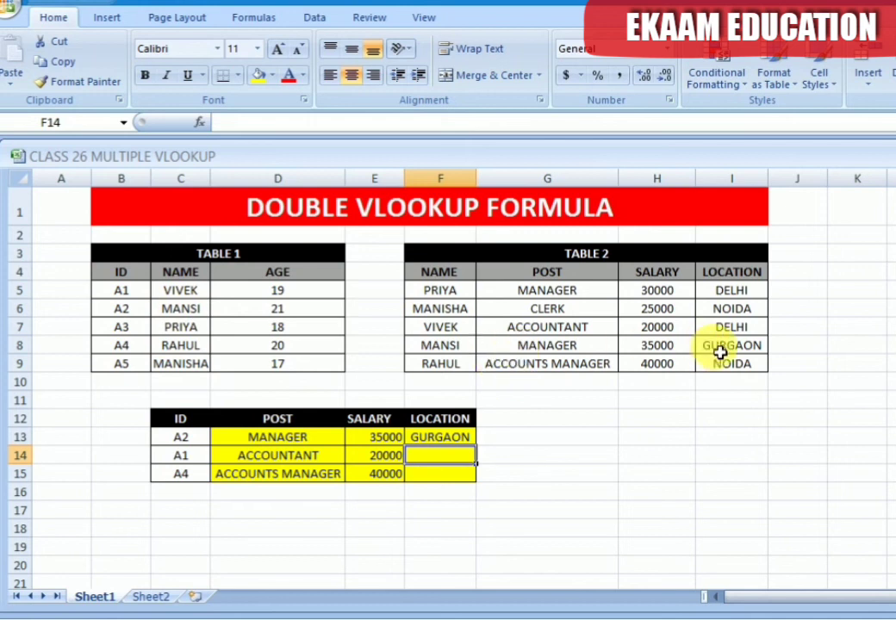
- Copy the F13 LOCATION formula into F14:F15, showing DELHI and NOIDA
left_click(466, 442)
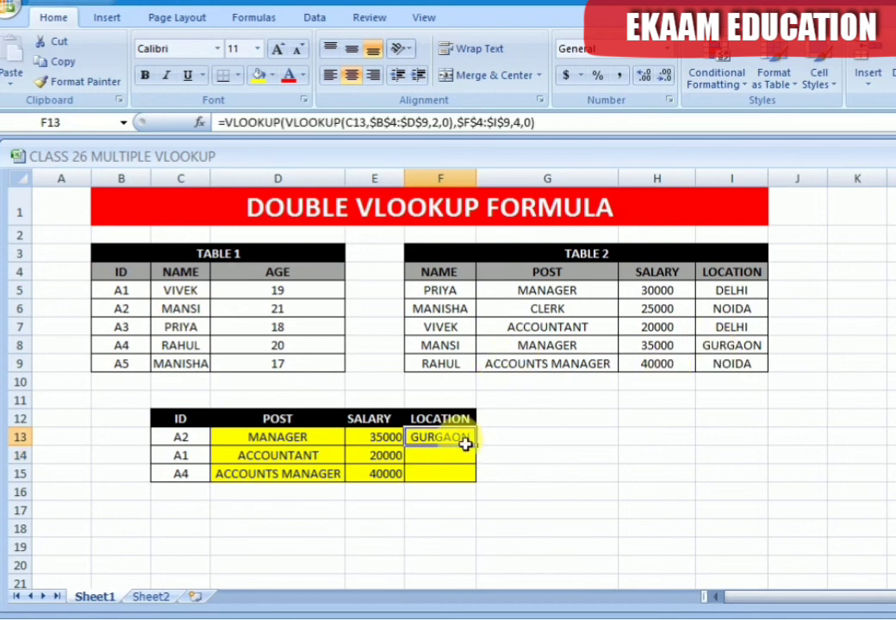
key("ctrl+c")
key("shift+Down")
key("shift+Down")
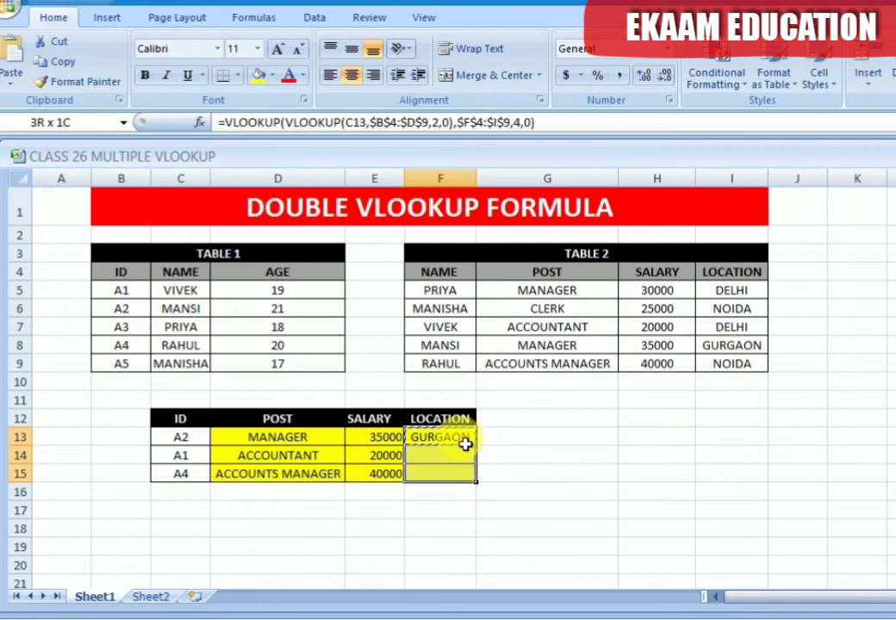
key("ctrl+v")
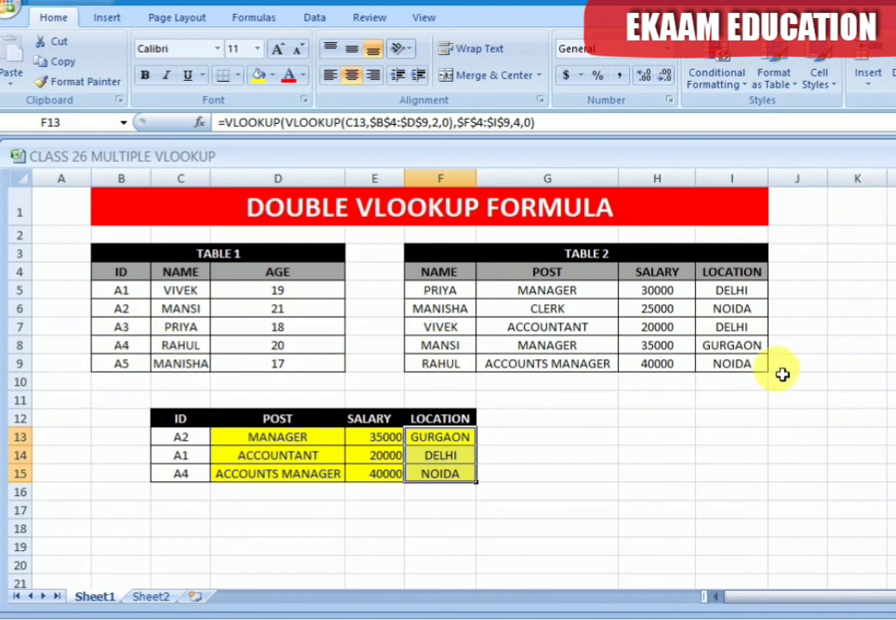
left_click(676, 548)
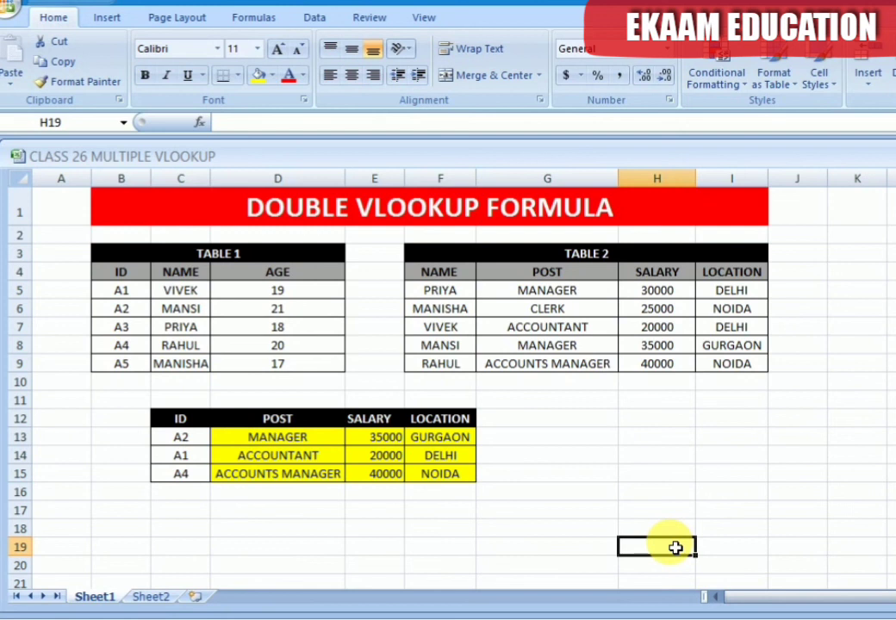